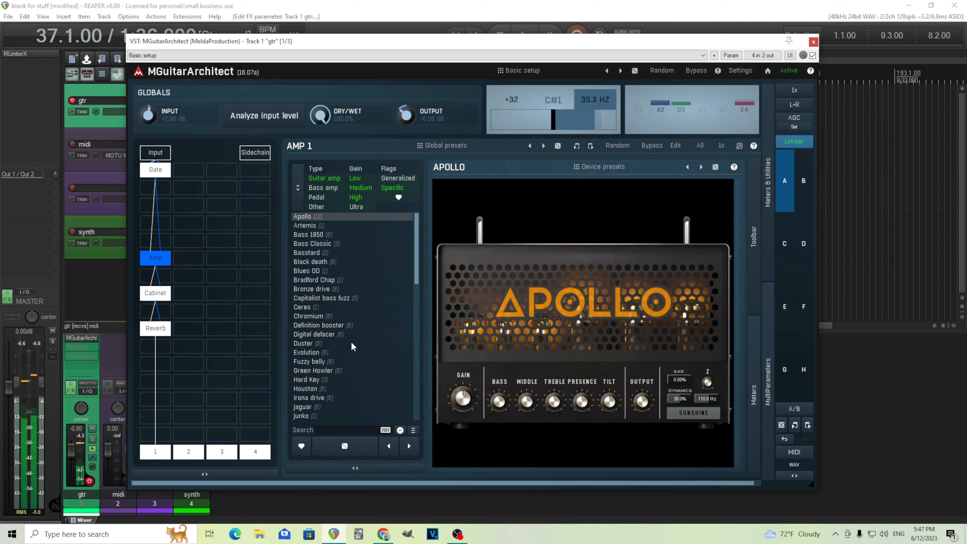
- Load the Venus guitar amp in the Amp module and turn down its Gain
{"action": "left_click_drag", "start_coordinate": [416, 277], "coordinate": [416, 410]}
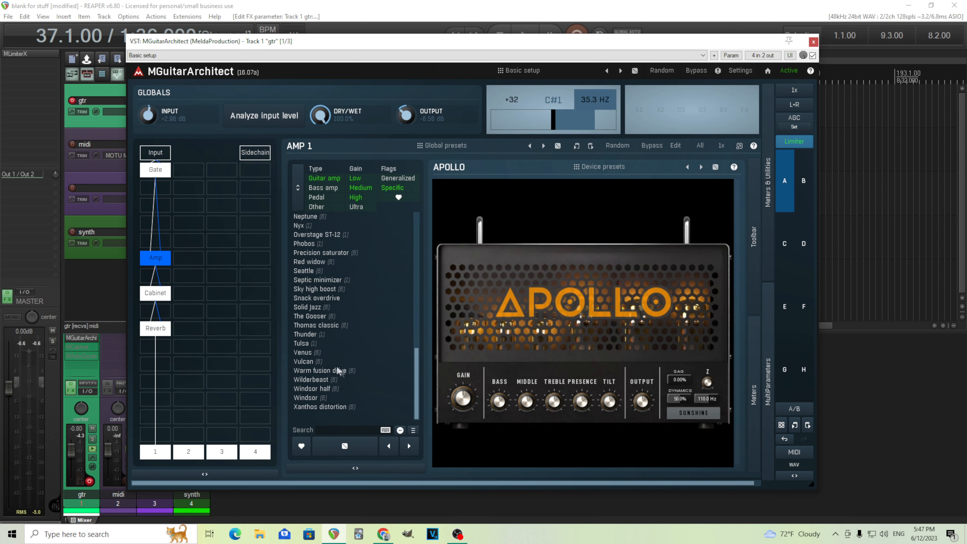
{"action": "left_click", "coordinate": [322, 353]}
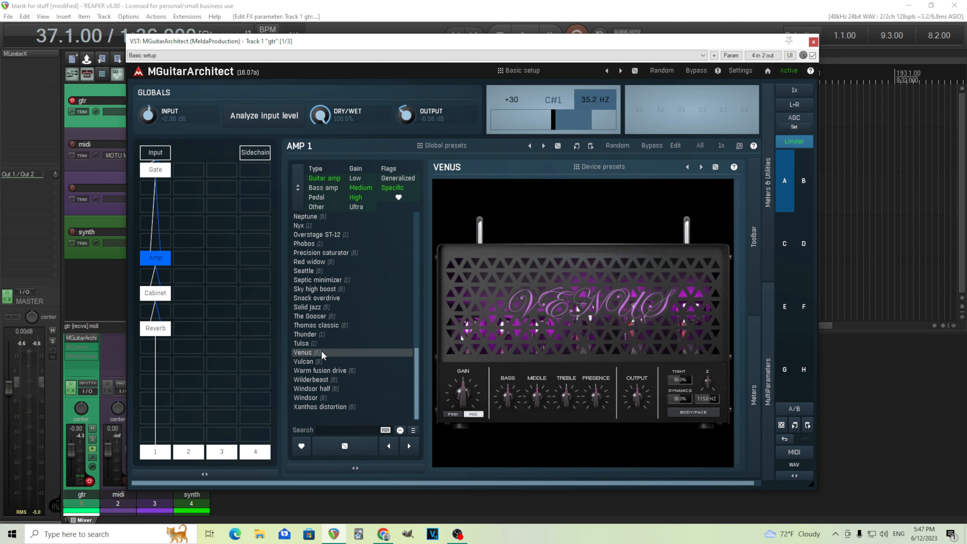
{"action": "left_click_drag", "start_coordinate": [462, 392], "coordinate": [463, 404]}
- Load the Aluminium cabinet in the Cabinet module, set its high cut to 6721 Hz and lower its Tone
{"action": "left_click", "coordinate": [156, 293]}
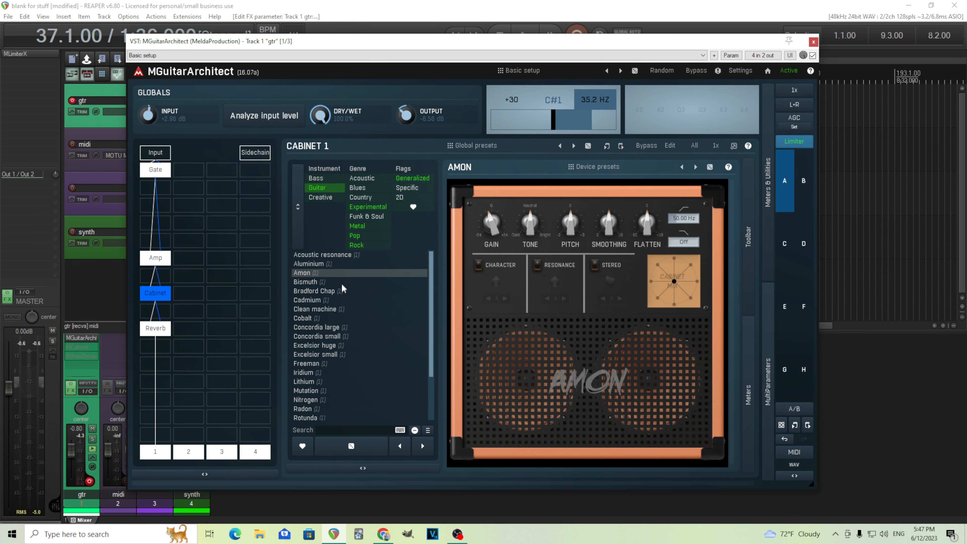
{"action": "left_click", "coordinate": [332, 262]}
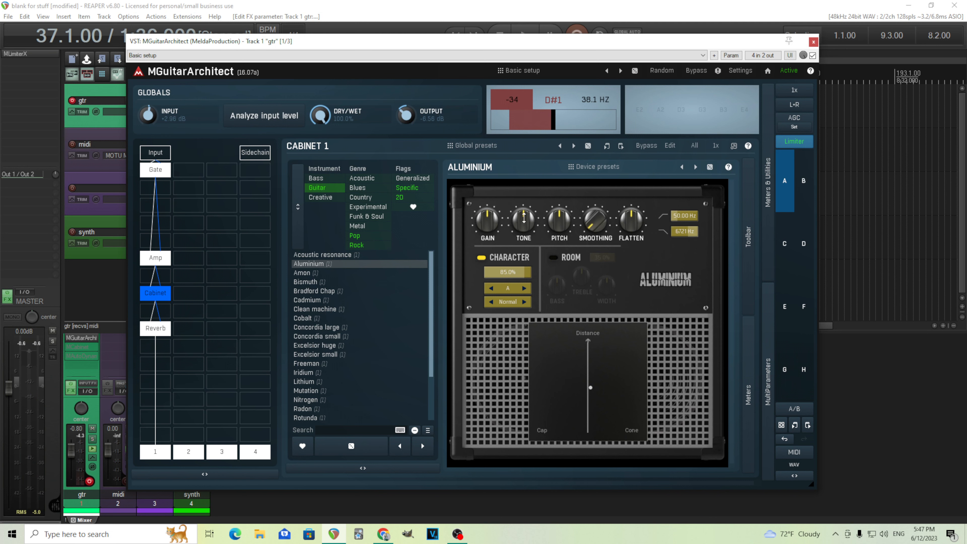
{"action": "left_click_drag", "start_coordinate": [523, 218], "coordinate": [523, 232]}
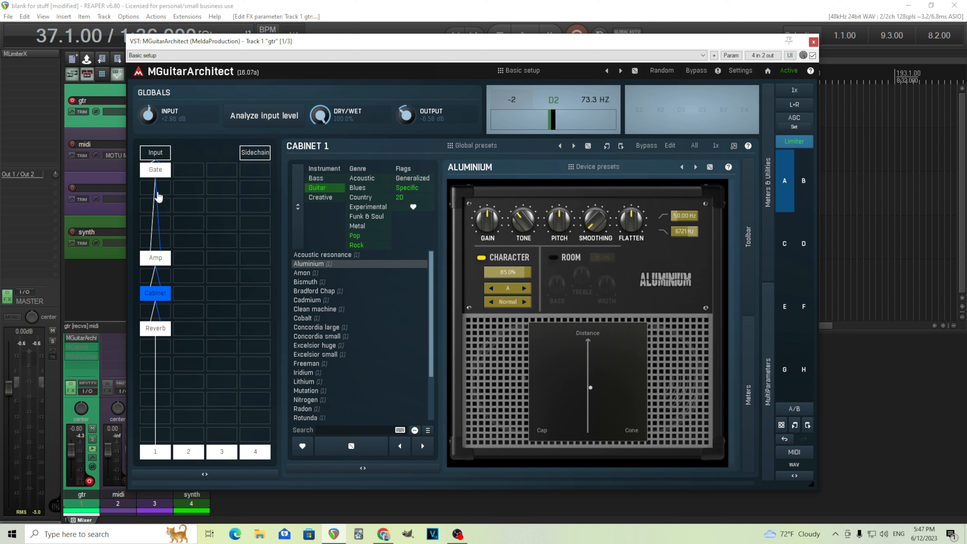
- Add a second Amp module directly above the existing Amp and load the Xanthos distortion pedal in it
{"action": "left_click", "coordinate": [159, 244]}
{"action": "left_click", "coordinate": [193, 319]}
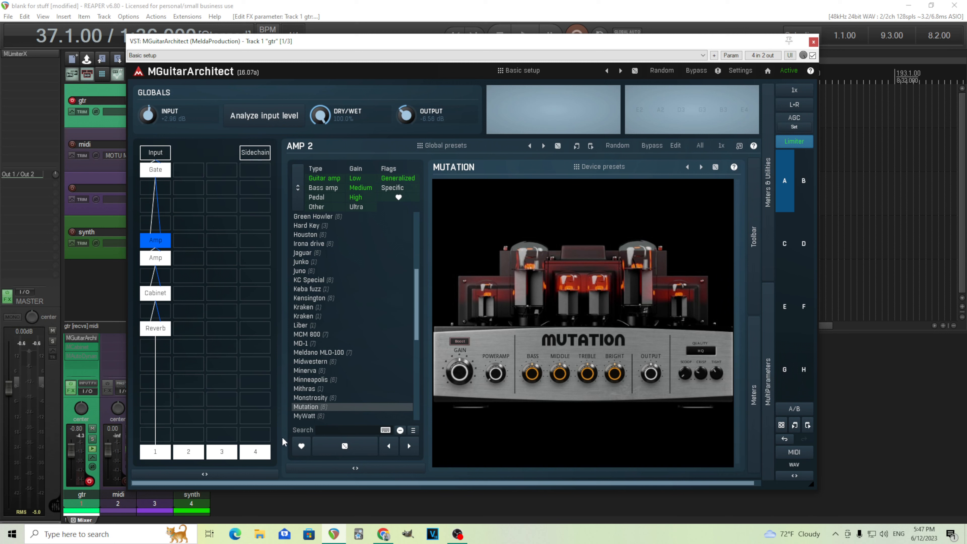
{"action": "left_click", "coordinate": [330, 199]}
{"action": "left_click", "coordinate": [341, 361]}
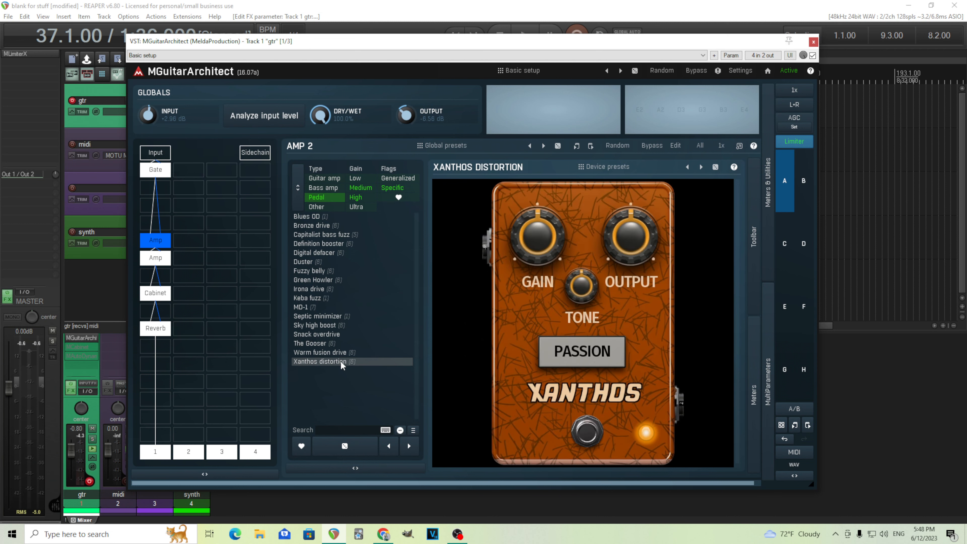
- Turn down the Tone and Gain of the Xanthos distortion pedal
{"action": "left_click_drag", "start_coordinate": [581, 287], "coordinate": [581, 326]}
{"action": "left_click_drag", "start_coordinate": [551, 236], "coordinate": [551, 266]}
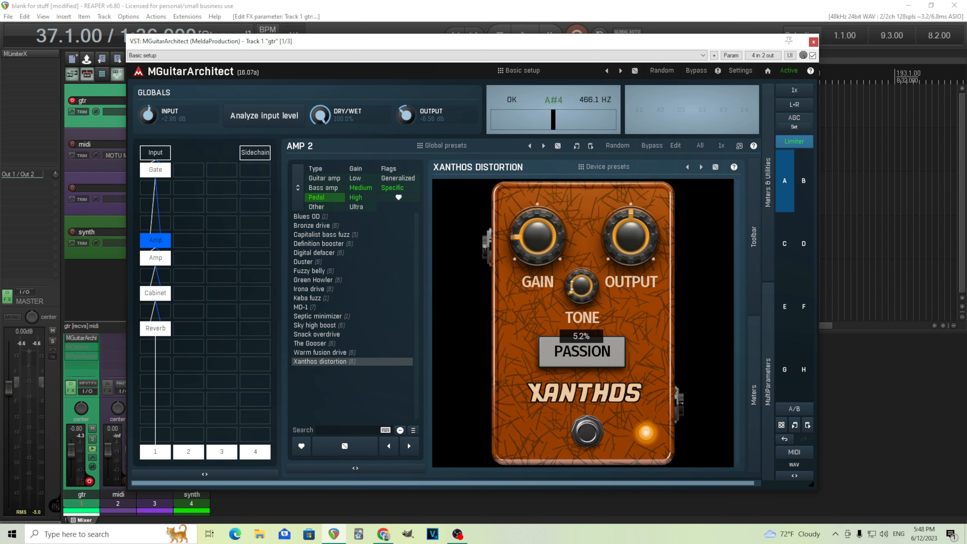
{"action": "left_click", "coordinate": [162, 259]}
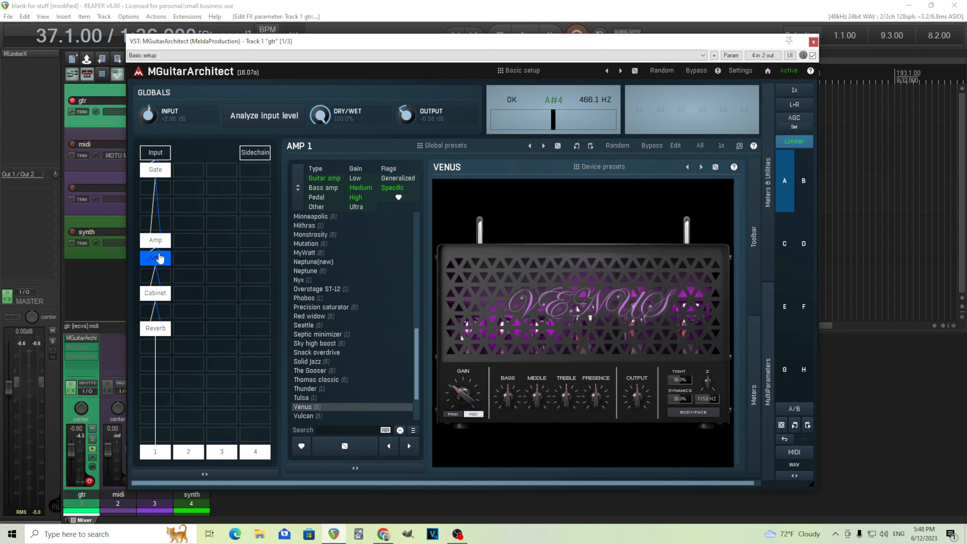
- Rename the Xanthos pedal's module to "Dist"
{"action": "right_click", "coordinate": [160, 241]}
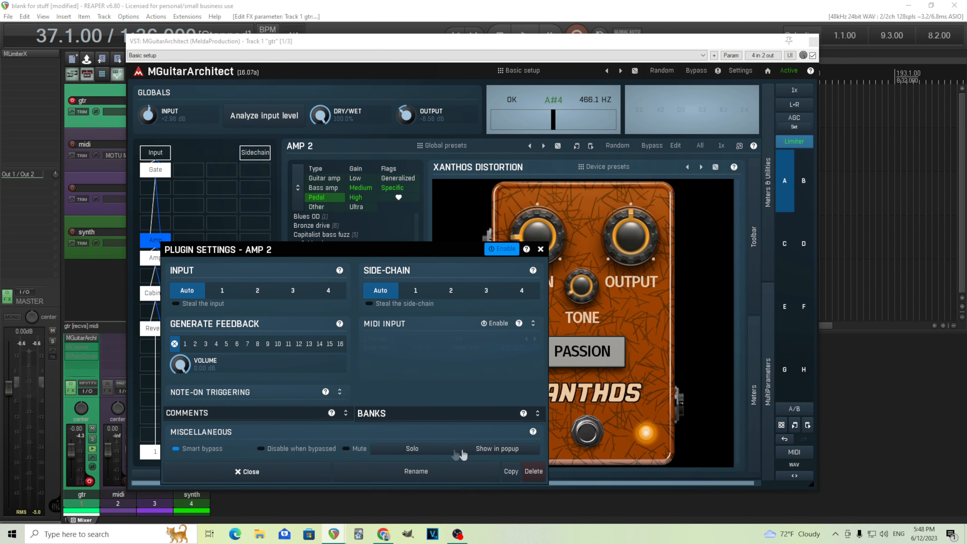
{"action": "left_click", "coordinate": [424, 471]}
{"action": "type", "text": "Dist"}
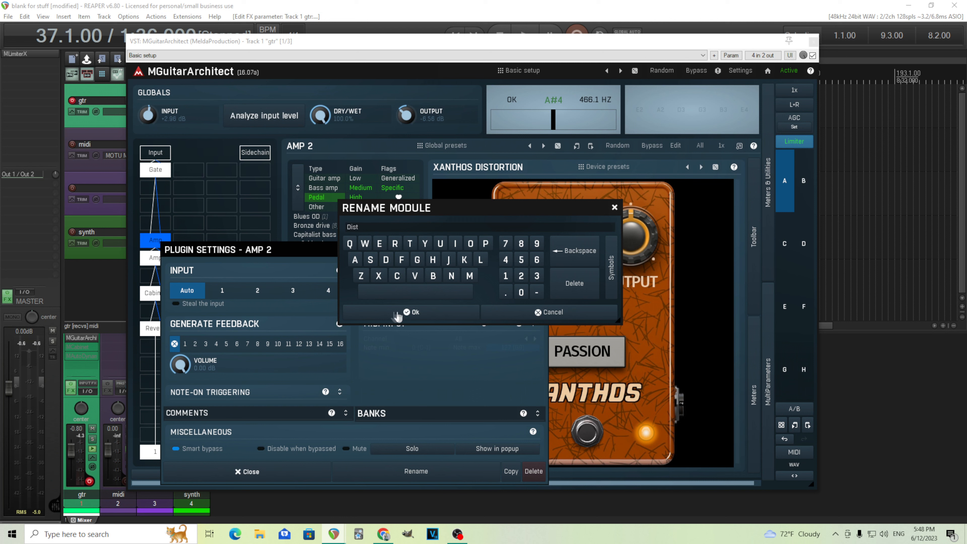
{"action": "left_click", "coordinate": [397, 315]}
{"action": "left_click", "coordinate": [396, 308]}
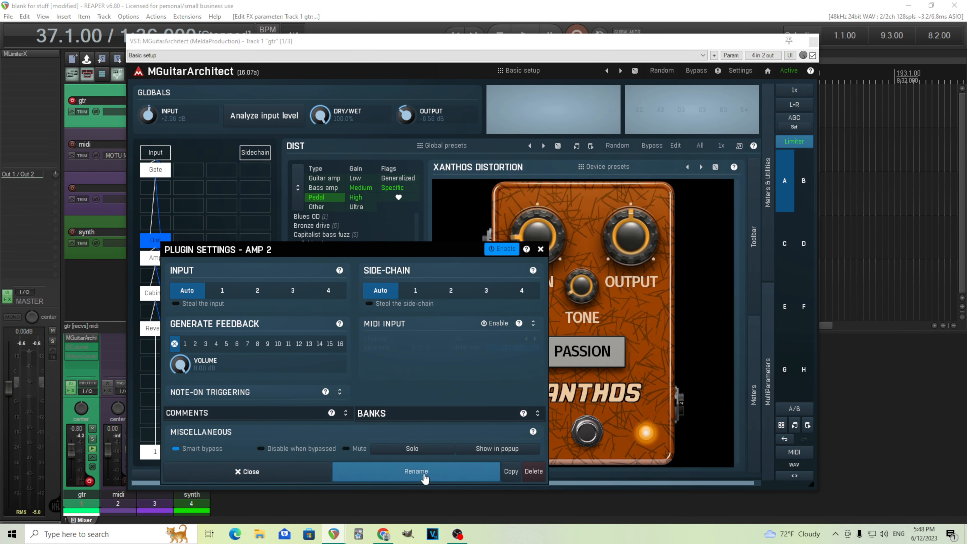
{"action": "left_click", "coordinate": [539, 249]}
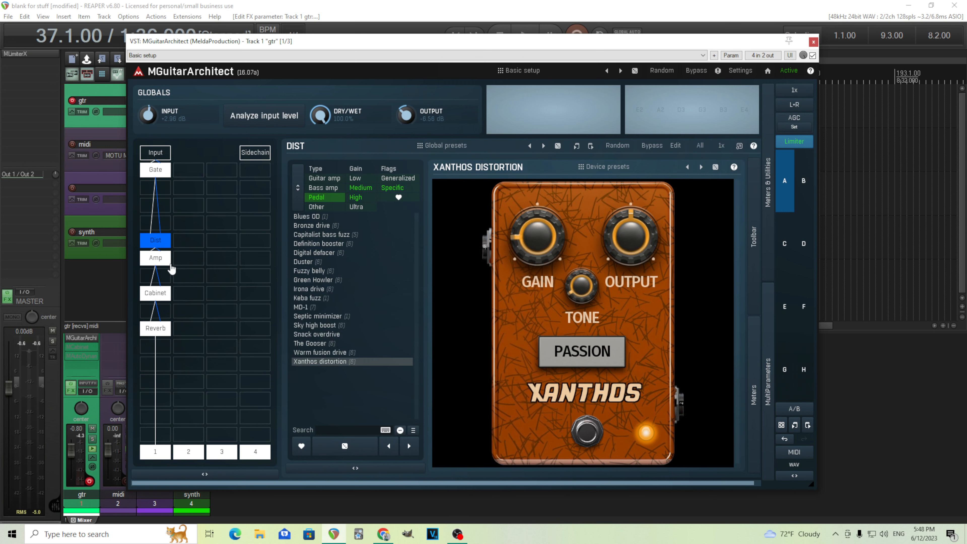
- Adjust the Presence, Treble and Middle of the Venus amp
{"action": "left_click", "coordinate": [163, 260]}
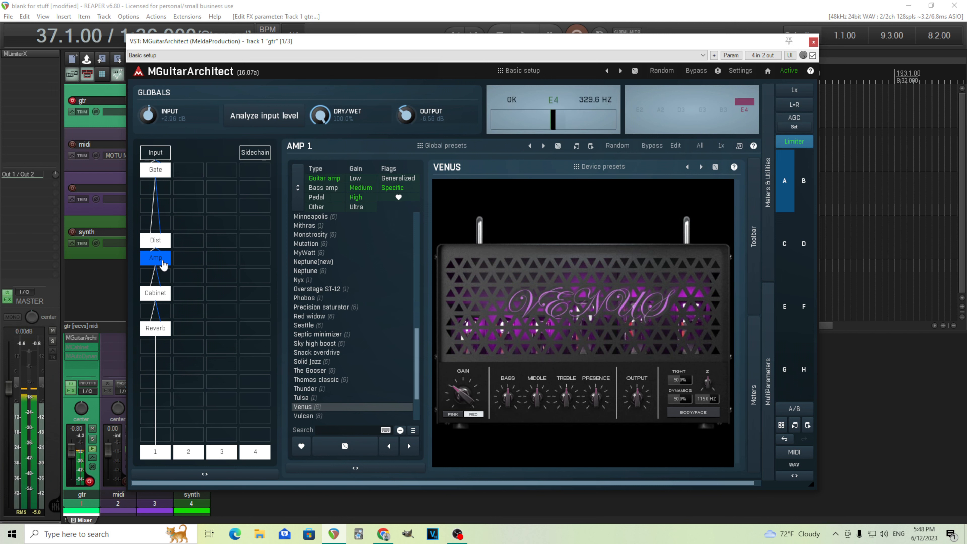
{"action": "left_click_drag", "start_coordinate": [597, 399], "coordinate": [599, 405]}
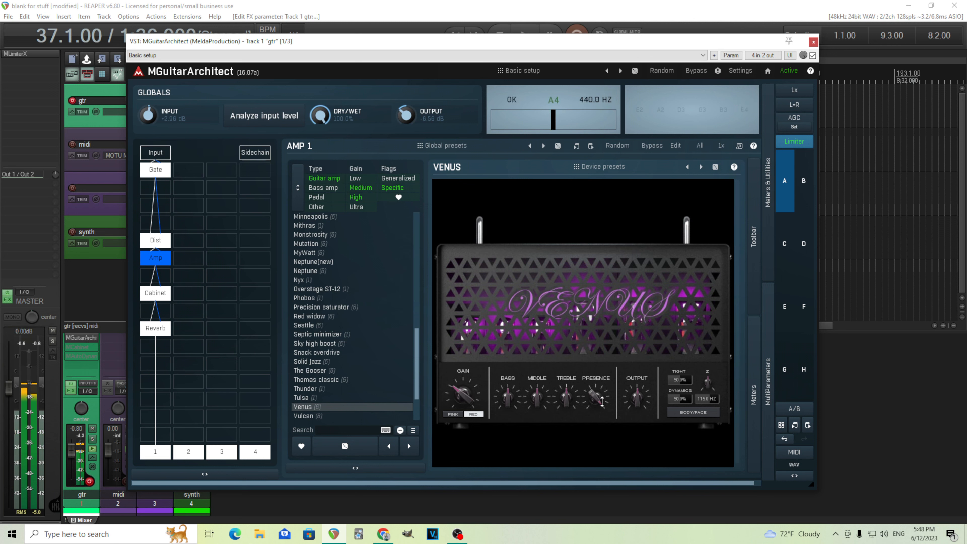
{"action": "left_click_drag", "start_coordinate": [602, 401], "coordinate": [568, 396]}
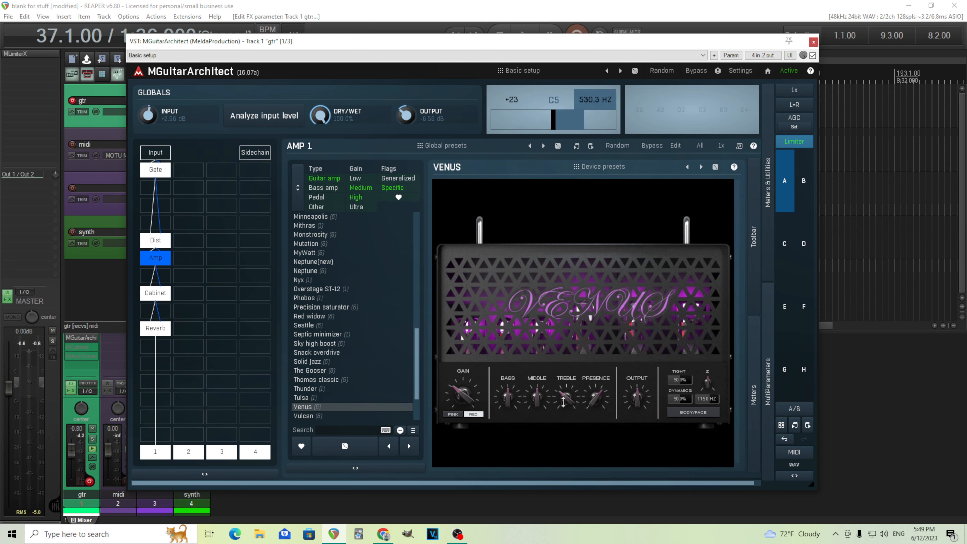
{"action": "left_click_drag", "start_coordinate": [537, 396], "coordinate": [538, 395]}
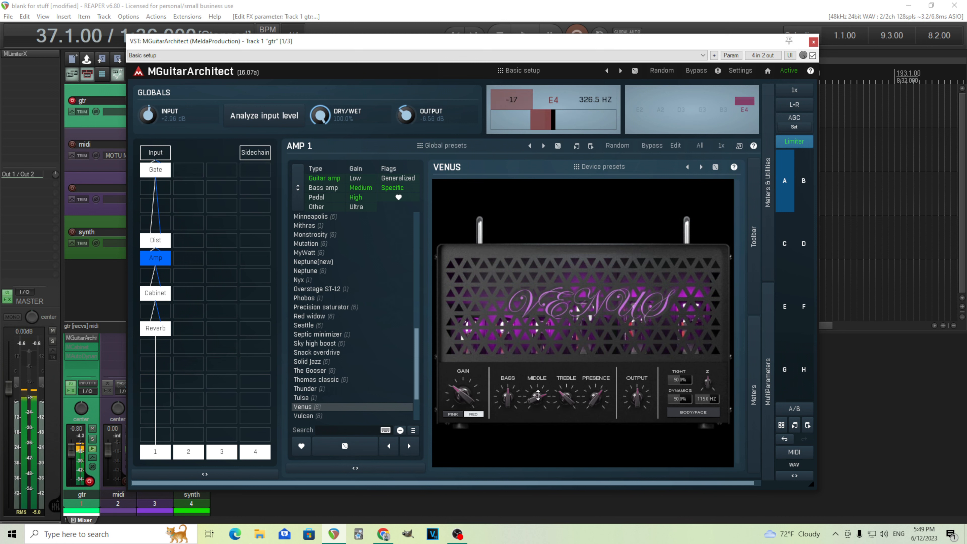
{"action": "left_click_drag", "start_coordinate": [538, 395], "coordinate": [538, 395]}
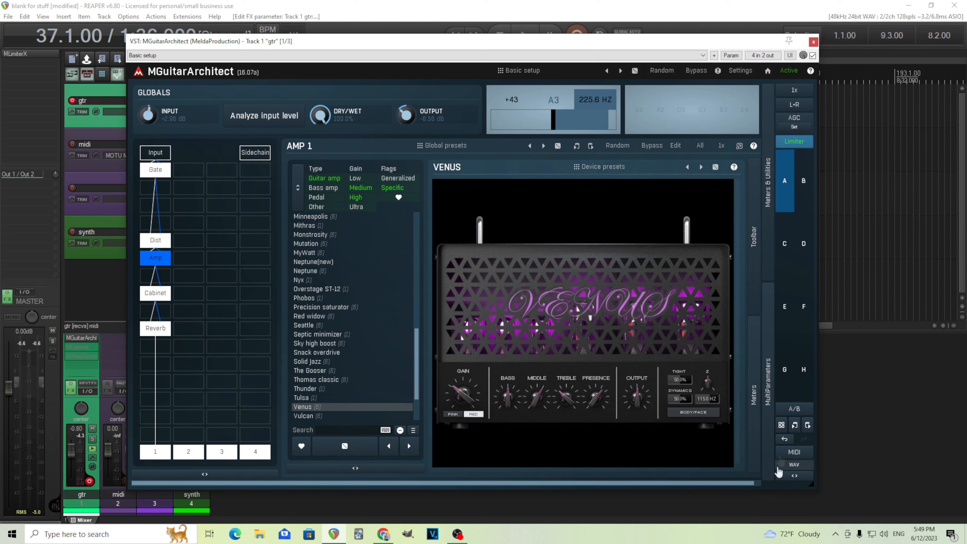
- Compare the Venus amp with its Body/Face switch on and off, and readjust its Gain
{"action": "left_click", "coordinate": [696, 414]}
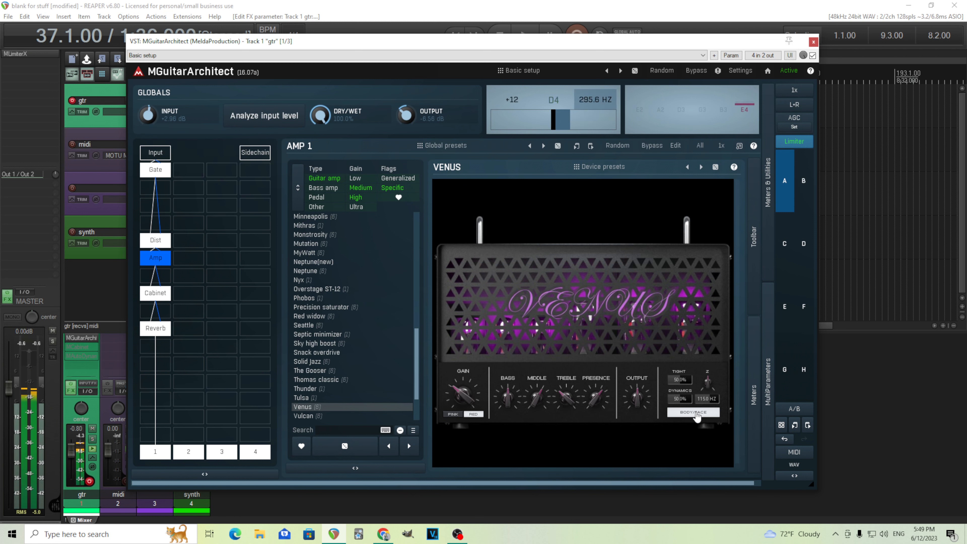
{"action": "left_click", "coordinate": [696, 414]}
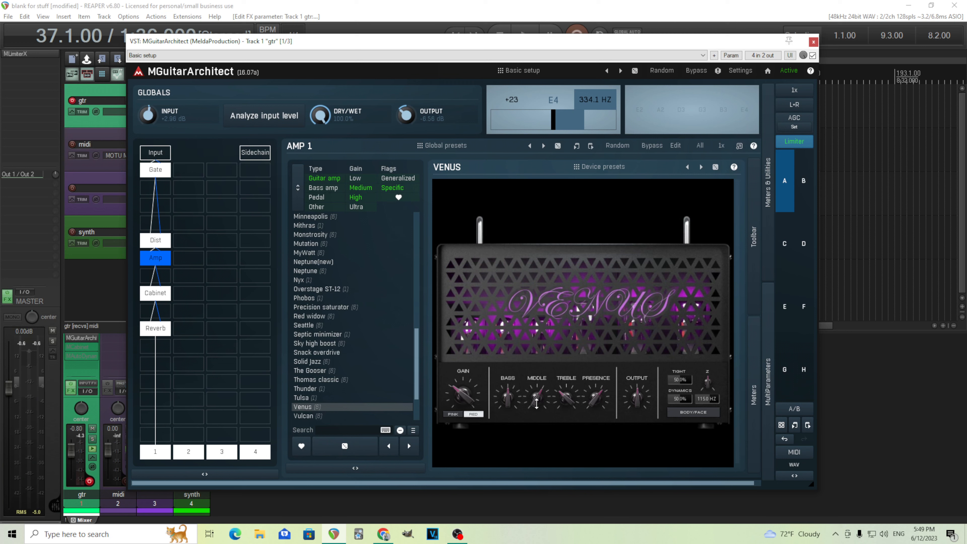
{"action": "left_click", "coordinate": [461, 389]}
{"action": "left_click_drag", "start_coordinate": [461, 389], "coordinate": [470, 389]}
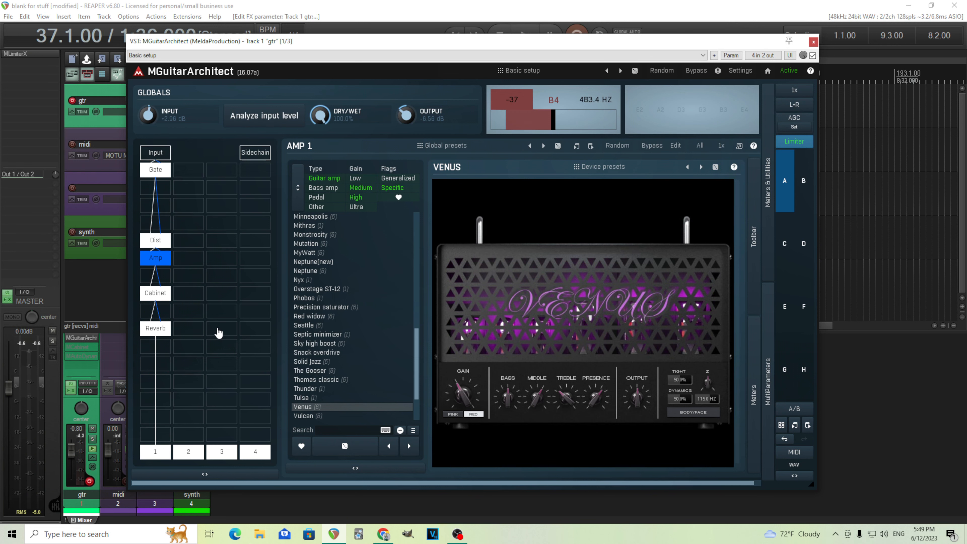
- Bypass the Reverb module and move it one slot down the signal chain
{"action": "left_click", "coordinate": [157, 330]}
{"action": "left_click", "coordinate": [541, 453]}
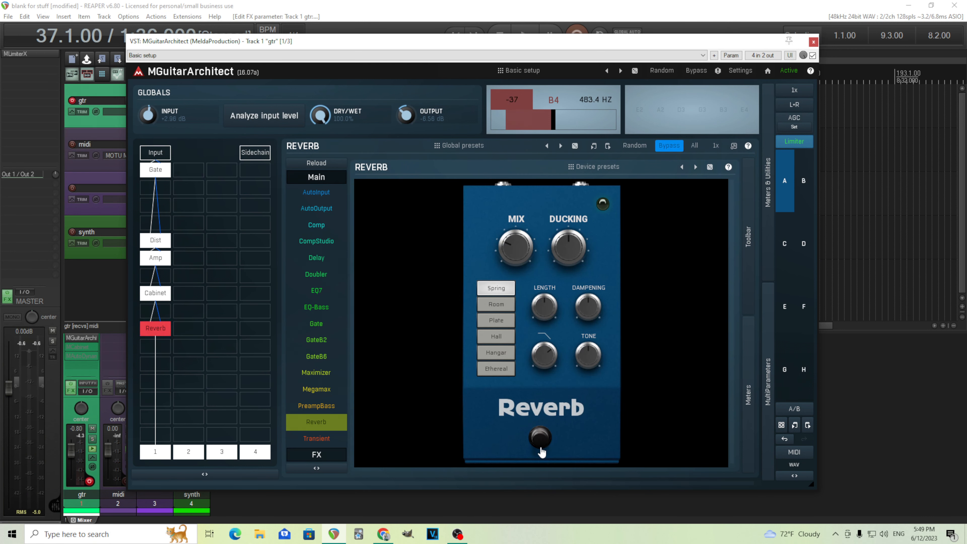
{"action": "left_click_drag", "start_coordinate": [154, 328], "coordinate": [156, 341]}
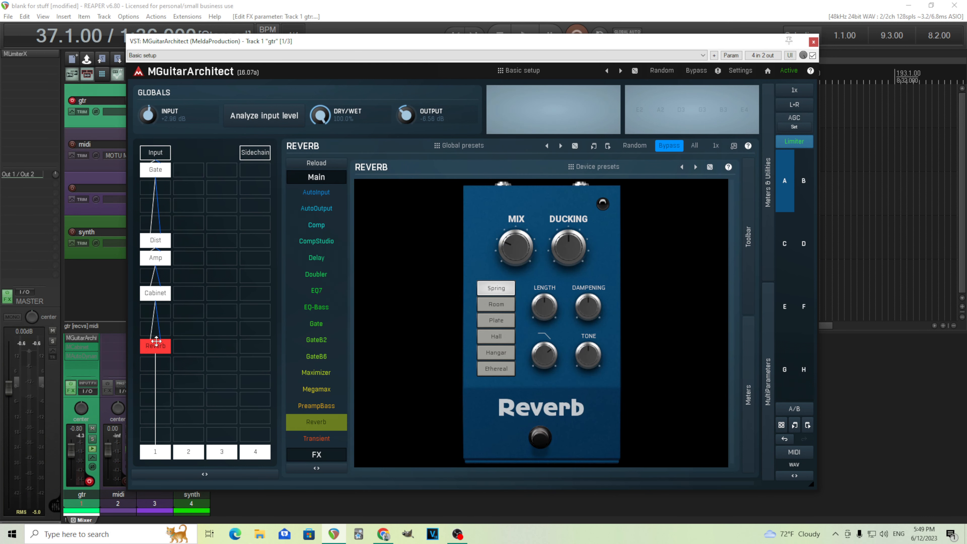
- Replace the Cabinet module with a GModular module placed in the same slot of the chain
{"action": "left_click", "coordinate": [160, 294]}
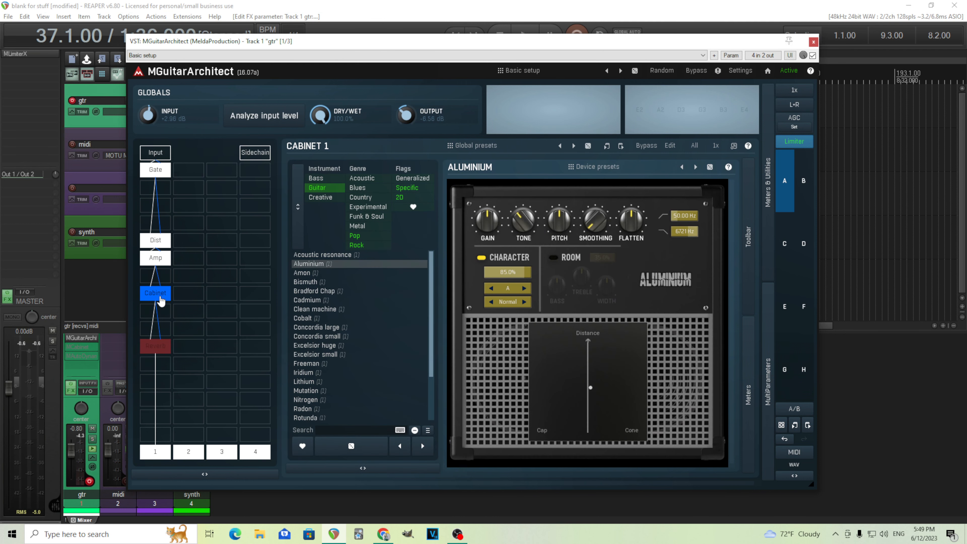
{"action": "double_click", "coordinate": [170, 330]}
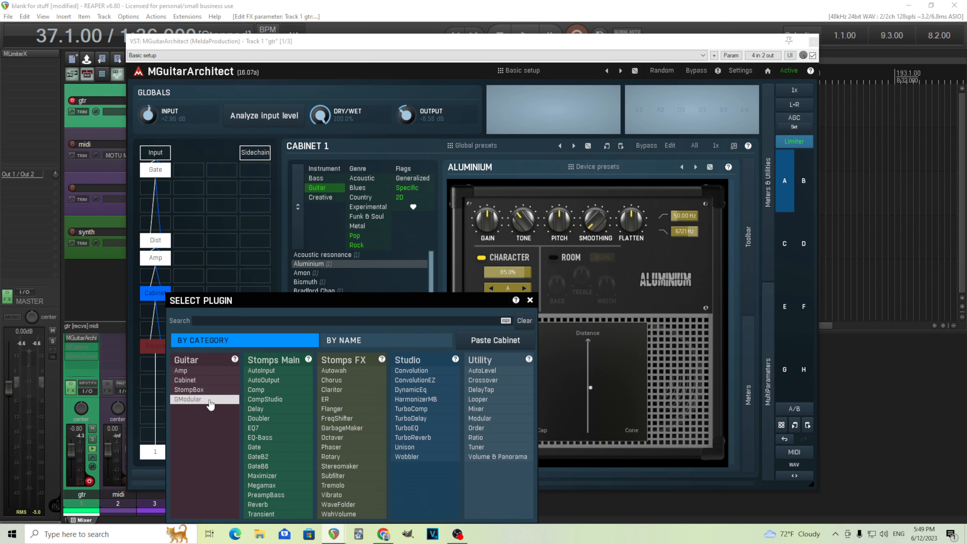
{"action": "left_click", "coordinate": [210, 405]}
{"action": "right_click", "coordinate": [165, 300]}
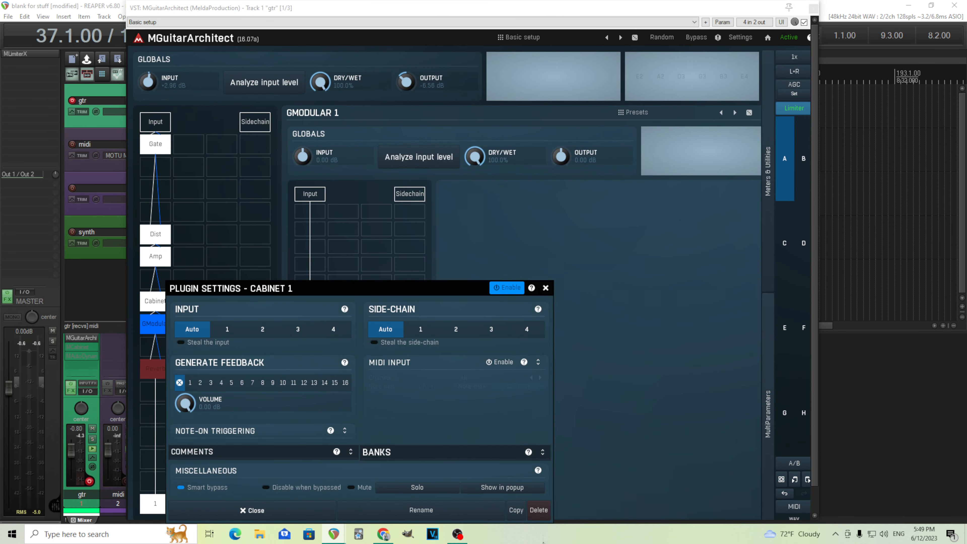
{"action": "left_click", "coordinate": [538, 510]}
{"action": "left_click_drag", "start_coordinate": [155, 323], "coordinate": [155, 301]}
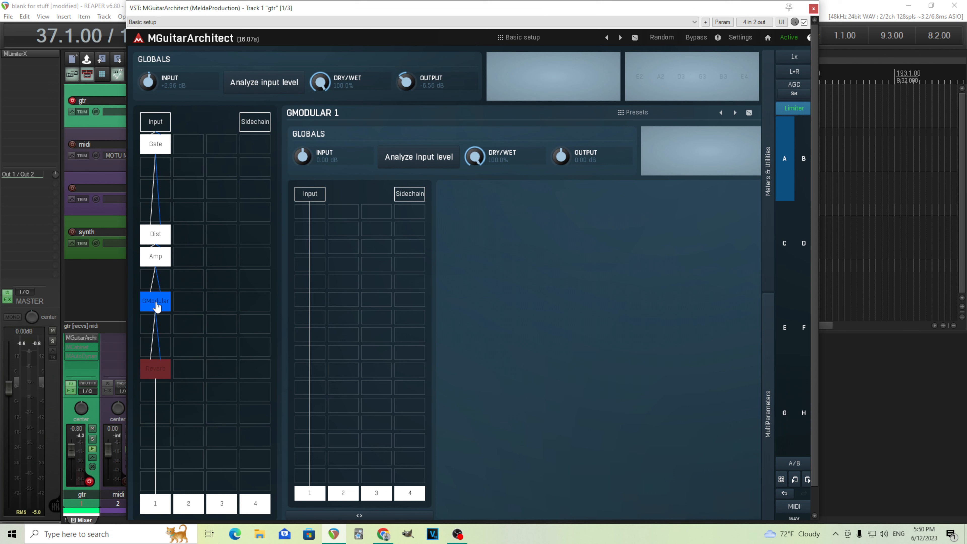
- Add a Cabinet module inside the GModular grid and load the Aluminium cabinet
{"action": "double_click", "coordinate": [312, 230]}
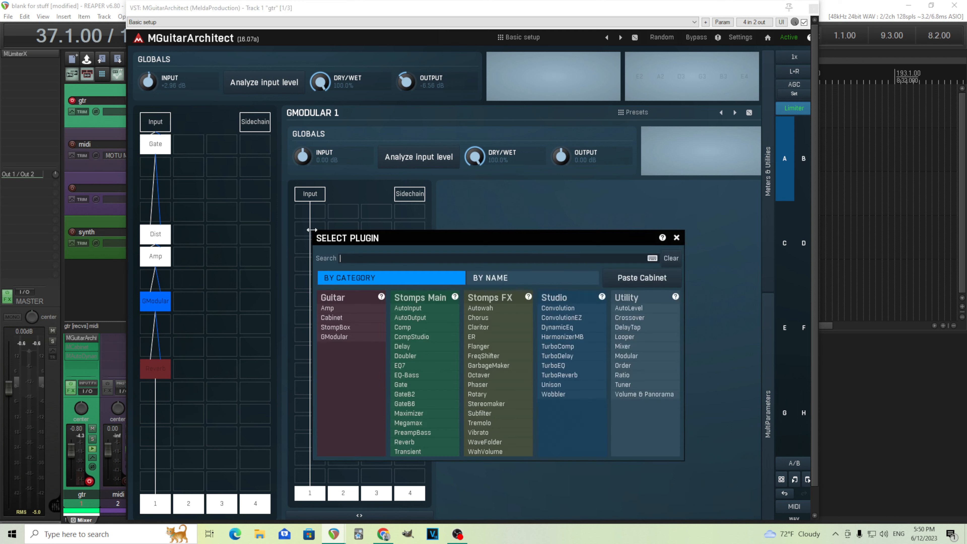
{"action": "left_click", "coordinate": [354, 318]}
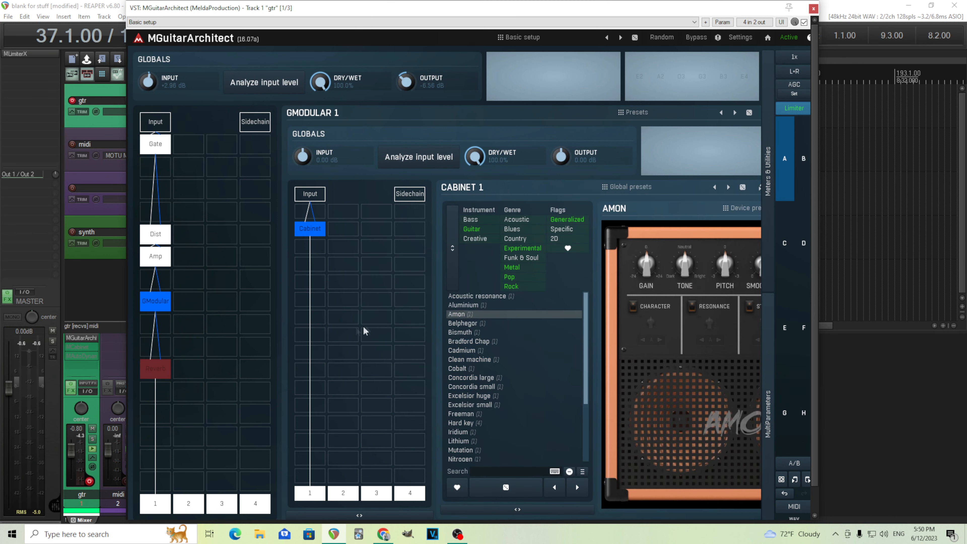
{"action": "left_click", "coordinate": [488, 306]}
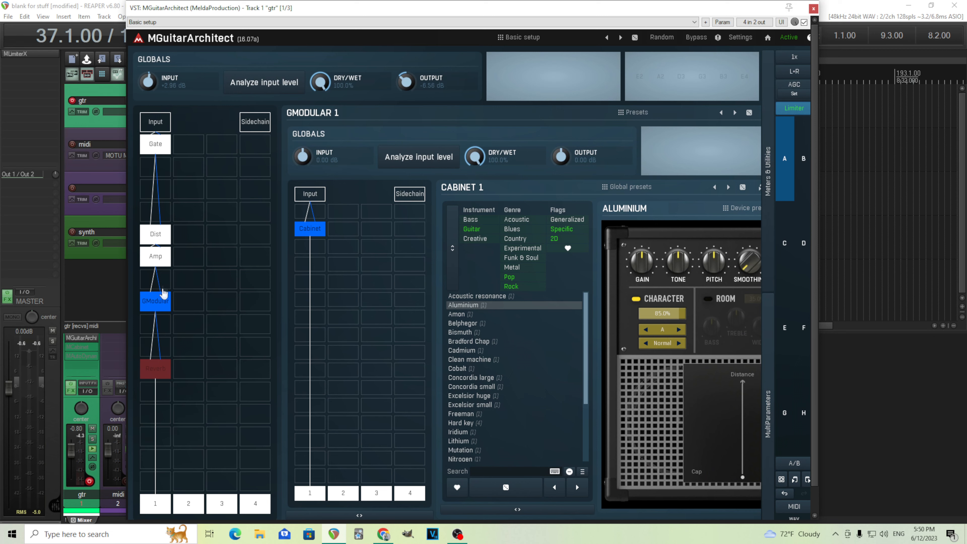
- Show the GModular module in its own popup window, then reposition and narrow that window
{"action": "right_click", "coordinate": [162, 301]}
{"action": "left_click", "coordinate": [502, 488]}
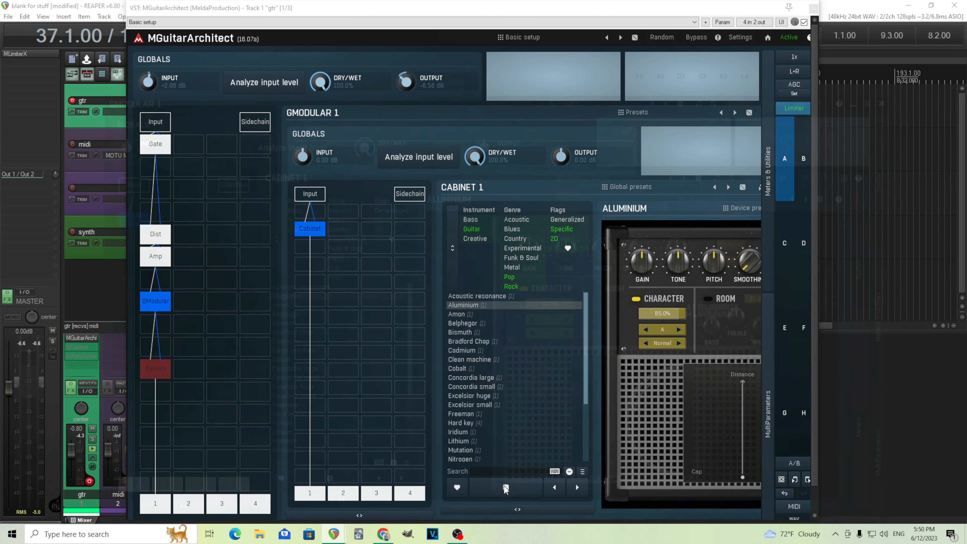
{"action": "left_click_drag", "start_coordinate": [276, 113], "coordinate": [250, 78]}
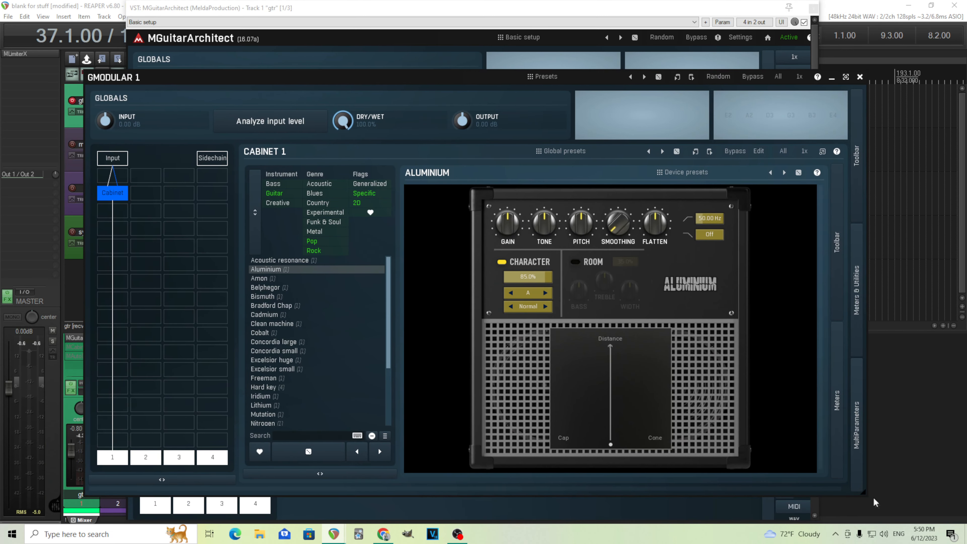
{"action": "left_click_drag", "start_coordinate": [864, 492], "coordinate": [807, 491]}
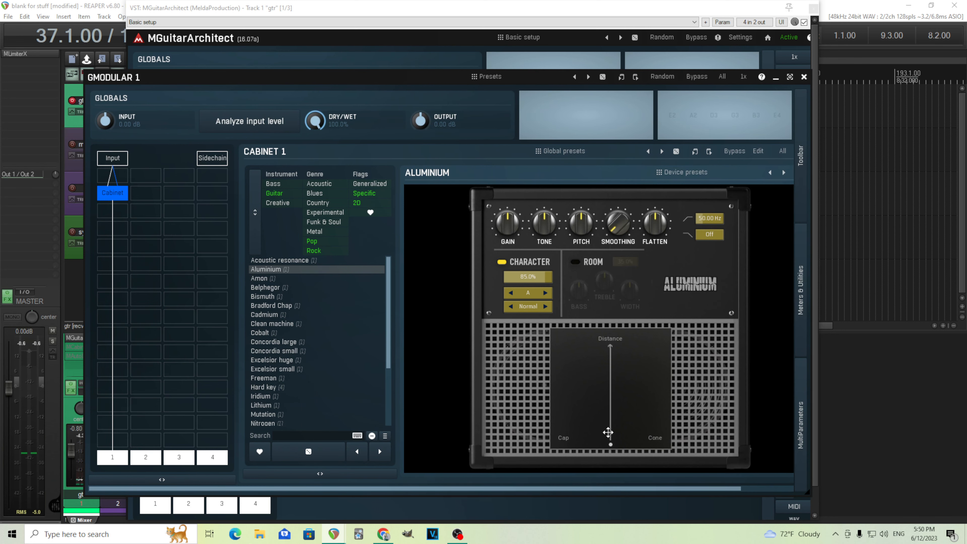
- Move the Aluminium cabinet's microphone farther away and slightly toward the cone, lower its Tone and set the high cut to 6884 Hz
{"action": "left_click_drag", "start_coordinate": [608, 432], "coordinate": [622, 383]}
{"action": "left_click_drag", "start_coordinate": [717, 236], "coordinate": [717, 221]}
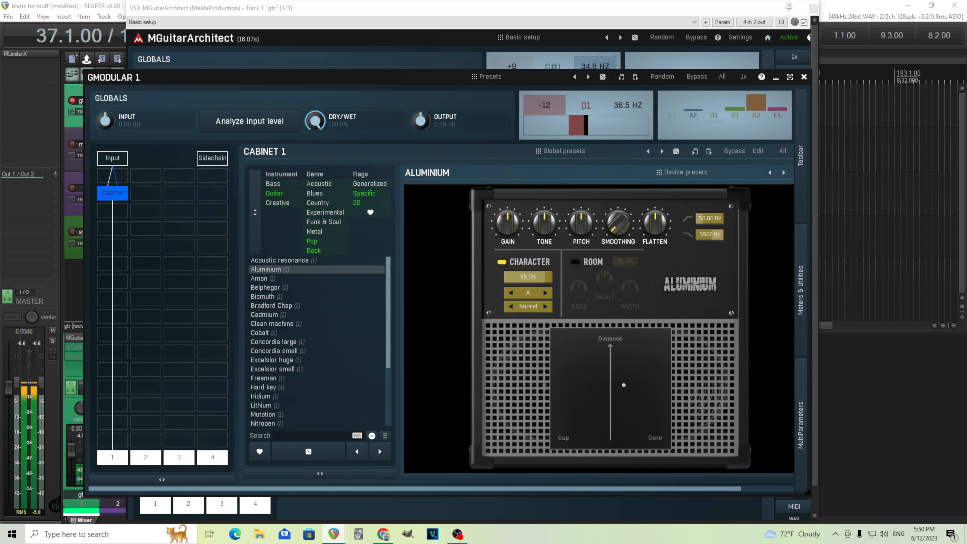
{"action": "mouse_move", "coordinate": [533, 229]}
{"action": "left_mouse_down"}
{"action": "mouse_move", "coordinate": [534, 247]}
{"action": "mouse_move", "coordinate": [533, 231]}
{"action": "left_mouse_up"}
{"action": "left_click_drag", "start_coordinate": [714, 237], "coordinate": [713, 233]}
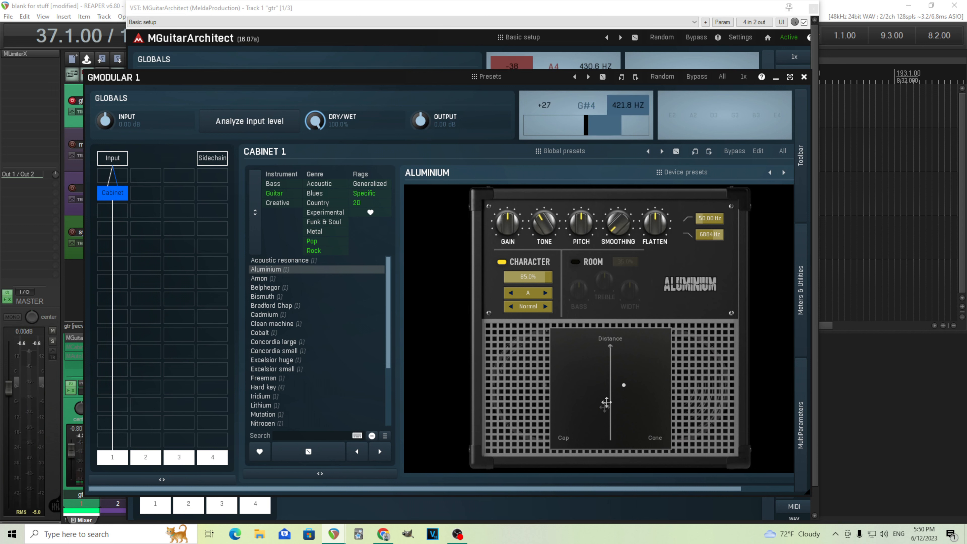
- Set the Aluminium cabinet's character mode to Full and paste a copy of the cabinet into the adjacent slot of the second column
{"action": "left_click", "coordinate": [530, 307]}
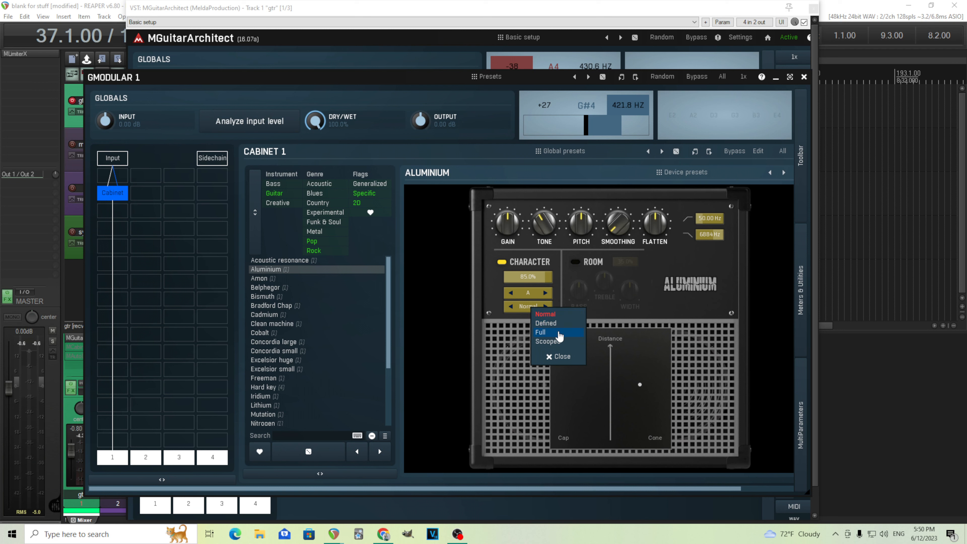
{"action": "left_click", "coordinate": [559, 334]}
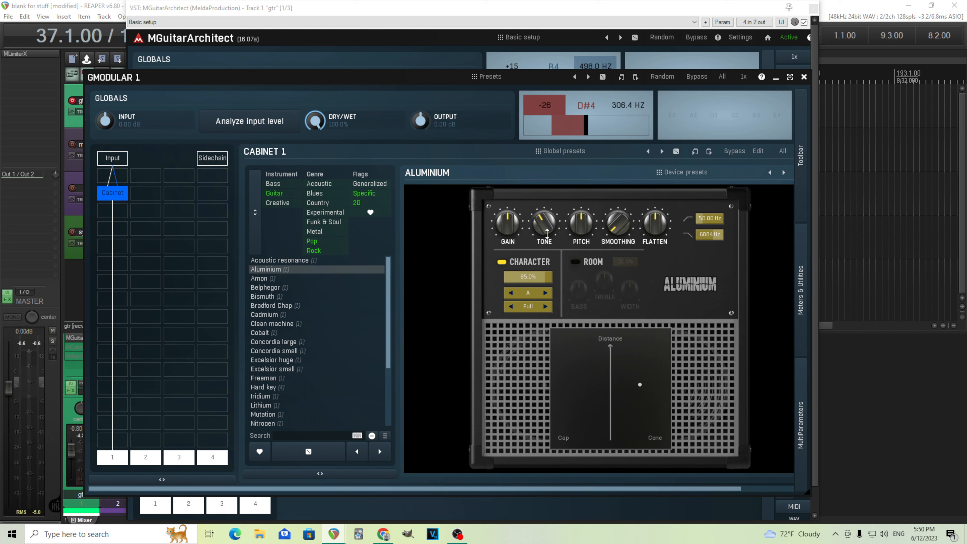
{"action": "right_click", "coordinate": [116, 198]}
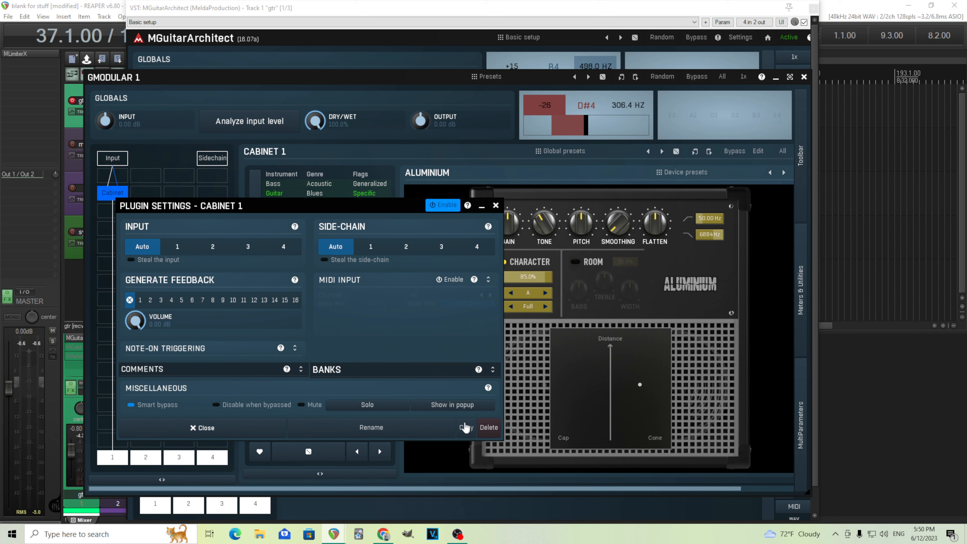
{"action": "left_click", "coordinate": [495, 206]}
{"action": "left_click", "coordinate": [134, 193]}
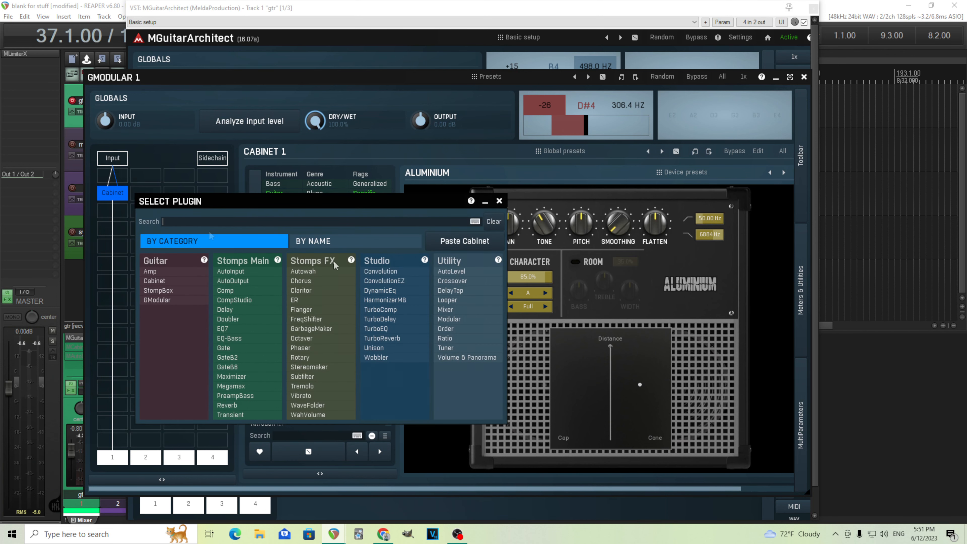
{"action": "left_click", "coordinate": [462, 241]}
- Turn off output 1, set the copied cabinet's mode to Defined, reset its Tone and set its high cut to 8240 Hz
{"action": "left_click", "coordinate": [117, 460]}
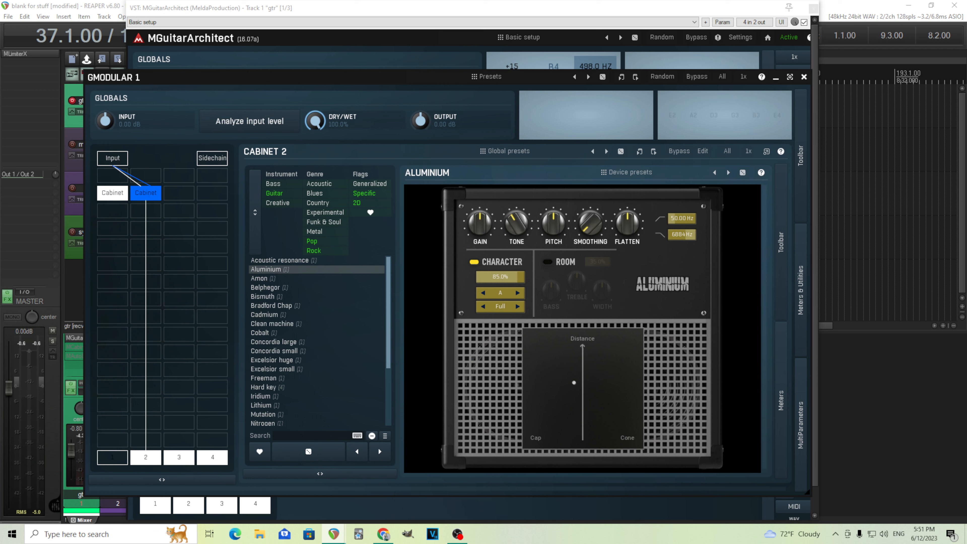
{"action": "left_click", "coordinate": [496, 308]}
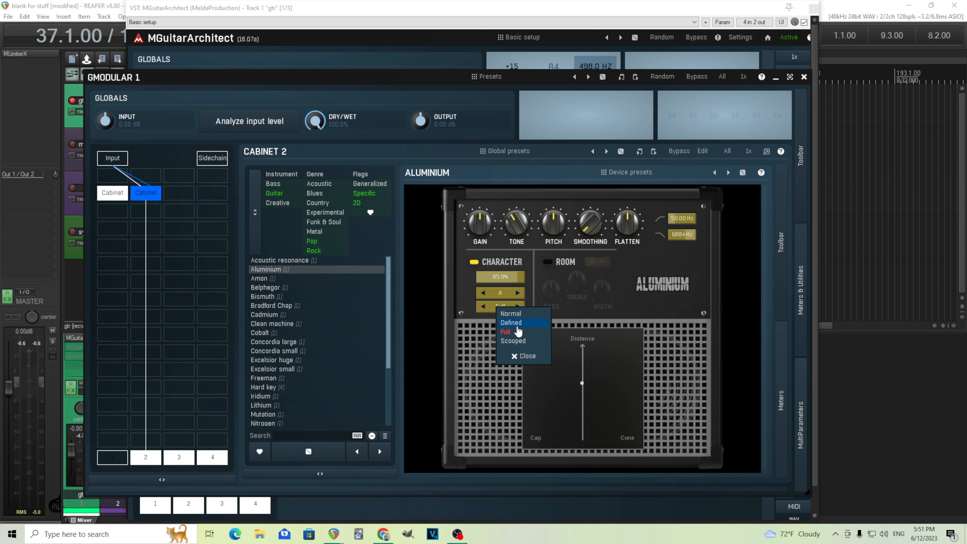
{"action": "left_click", "coordinate": [512, 323]}
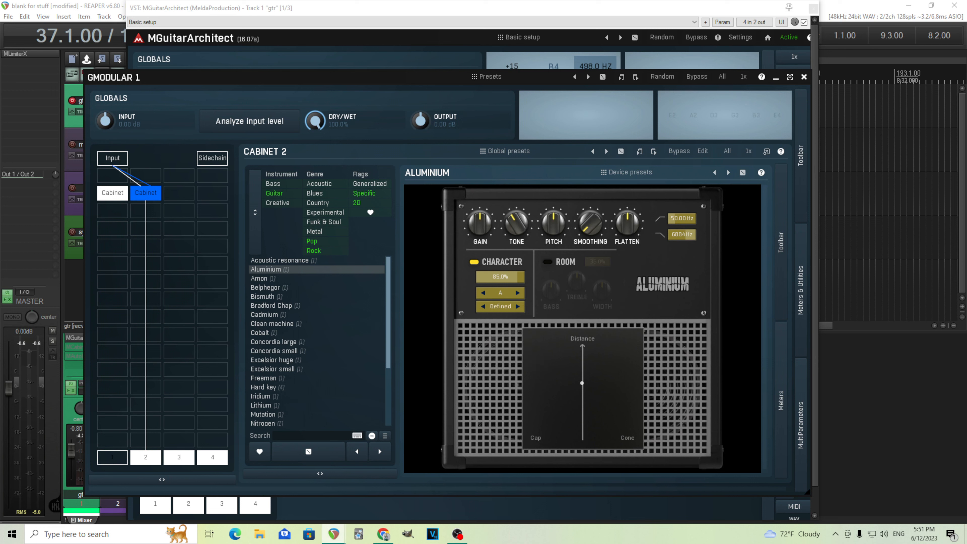
{"action": "double_click", "coordinate": [522, 225]}
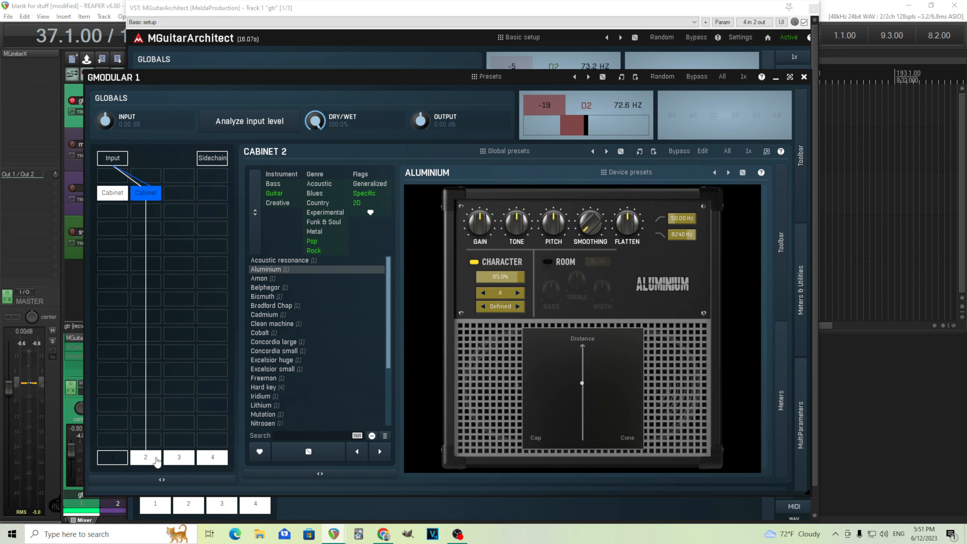
- Switch from output 2 to output 1, reset the first cabinet's Tone and set its high cut to 7309 Hz
{"action": "left_click", "coordinate": [147, 459]}
{"action": "left_click", "coordinate": [116, 460]}
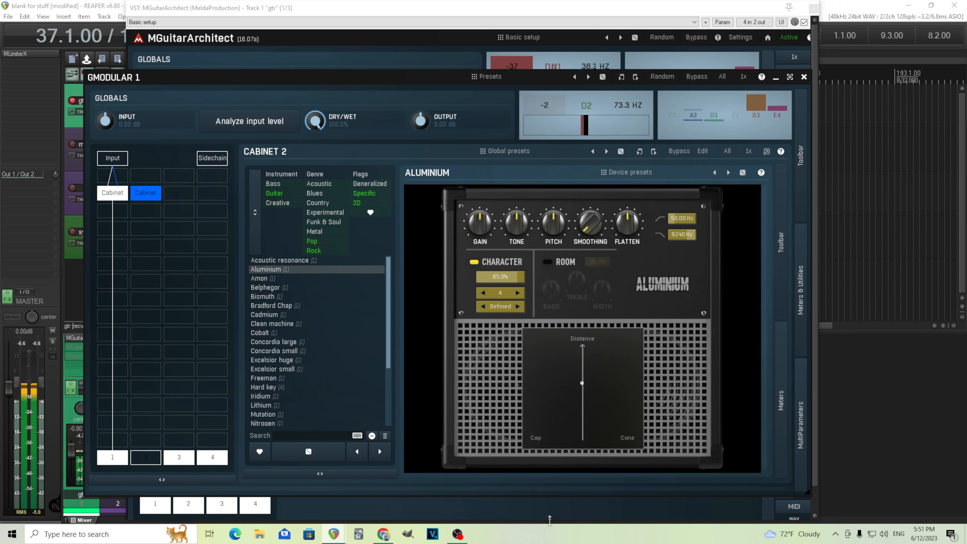
{"action": "left_click_drag", "start_coordinate": [524, 227], "coordinate": [523, 226]}
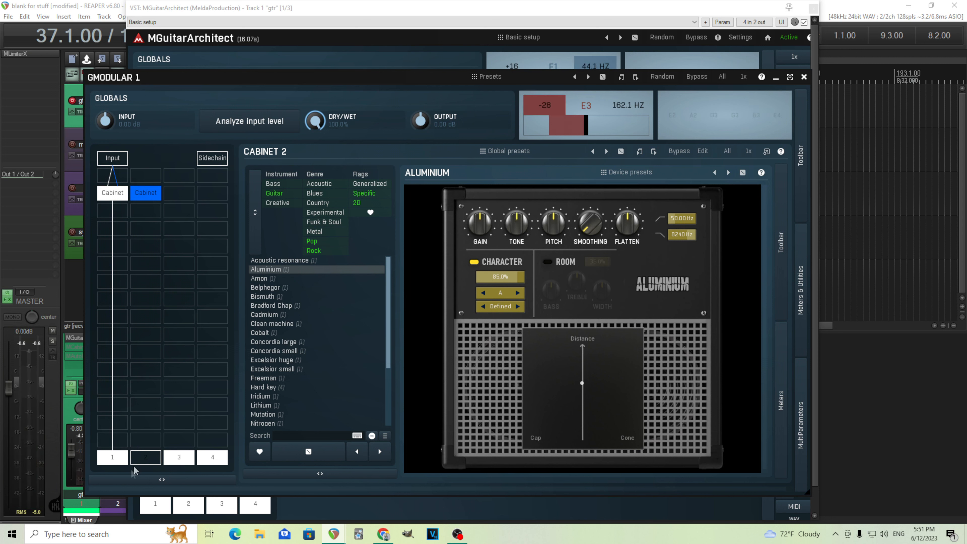
{"action": "left_click", "coordinate": [118, 197]}
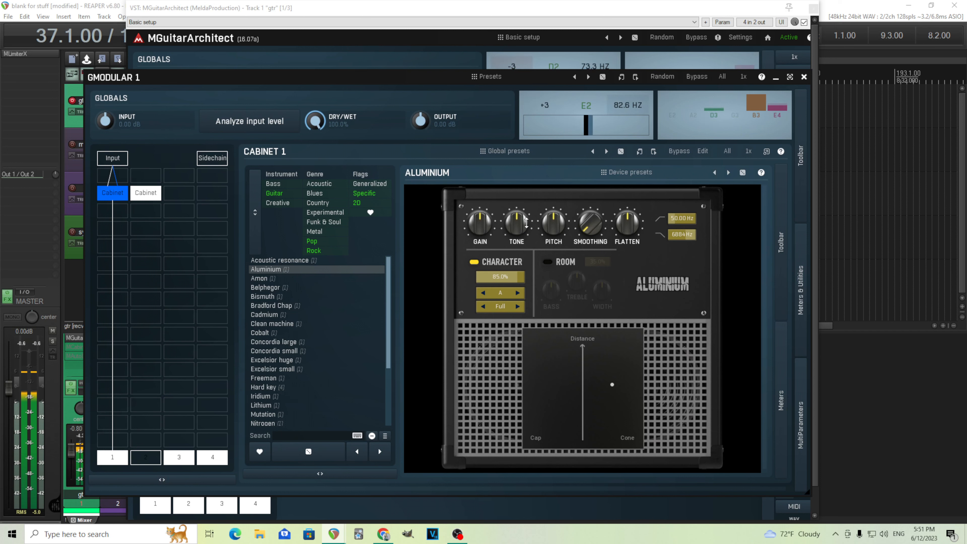
{"action": "left_click_drag", "start_coordinate": [689, 234], "coordinate": [689, 236]}
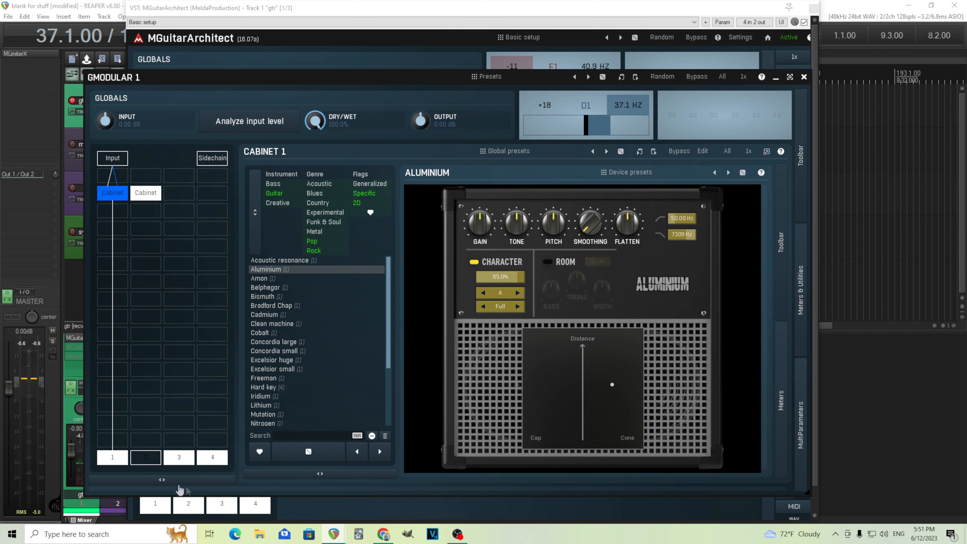
- Switch from output 1 to output 2 and add a Chorus module directly below the second cabinet
{"action": "left_click", "coordinate": [153, 462]}
{"action": "left_click", "coordinate": [121, 462]}
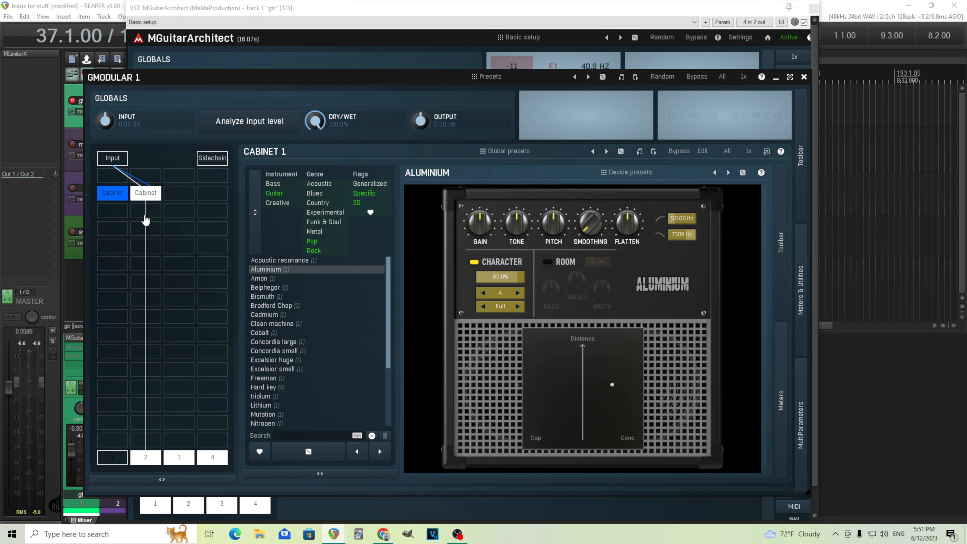
{"action": "left_click", "coordinate": [146, 220]}
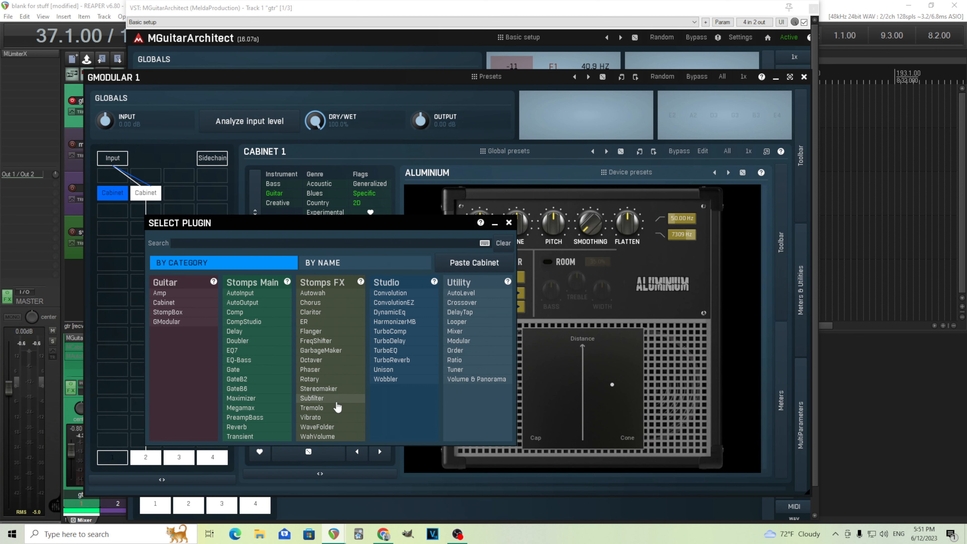
{"action": "left_click", "coordinate": [328, 304]}
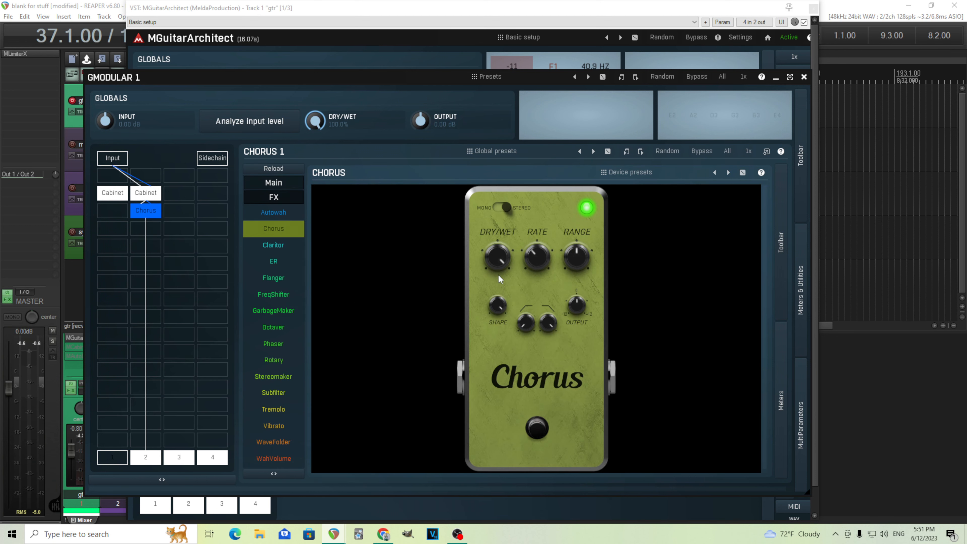
- Lower the Chorus pedal's Output, turn its Rate and Range to minimum and adjust its low-cut and high-cut filters
{"action": "left_click_drag", "start_coordinate": [570, 304], "coordinate": [568, 334]}
{"action": "left_click_drag", "start_coordinate": [542, 254], "coordinate": [579, 250]}
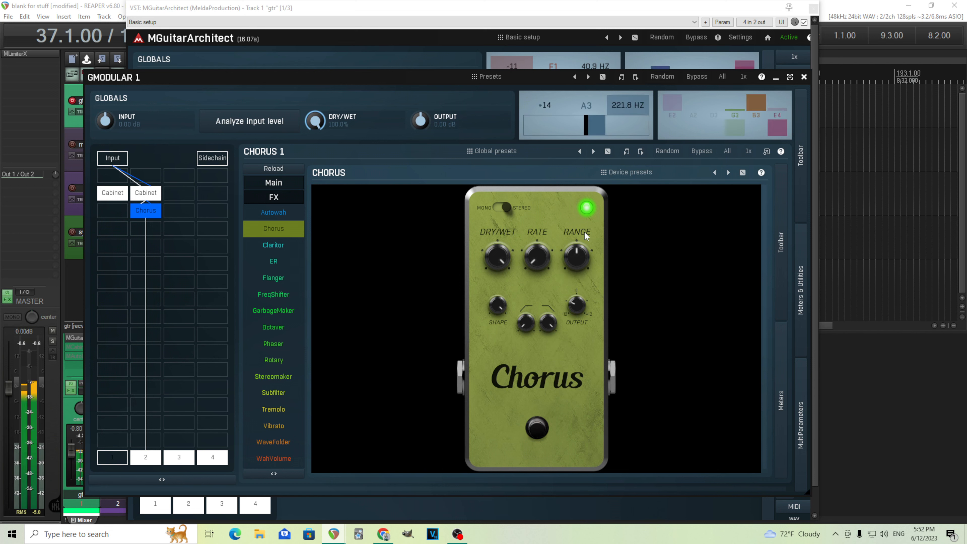
{"action": "left_click_drag", "start_coordinate": [587, 261], "coordinate": [586, 261]}
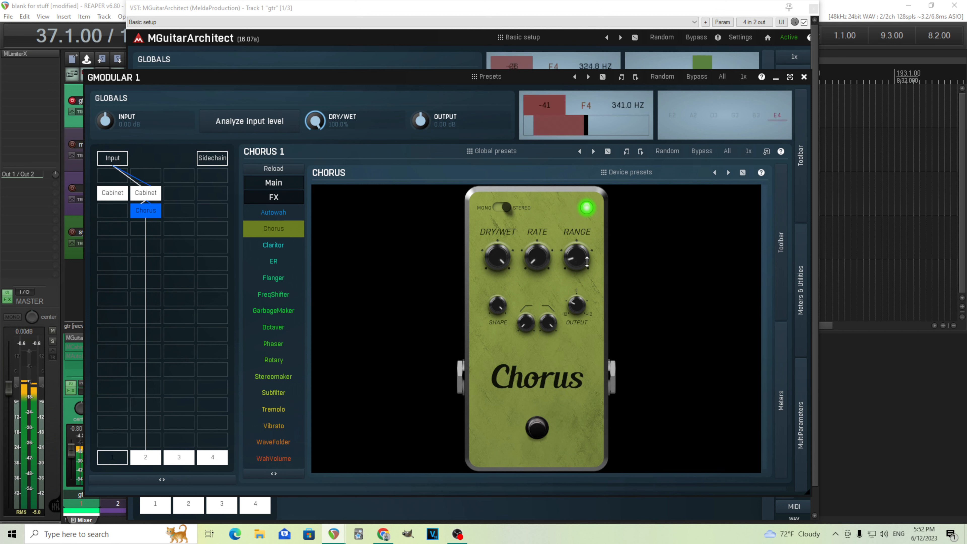
{"action": "left_click_drag", "start_coordinate": [586, 260], "coordinate": [586, 263]}
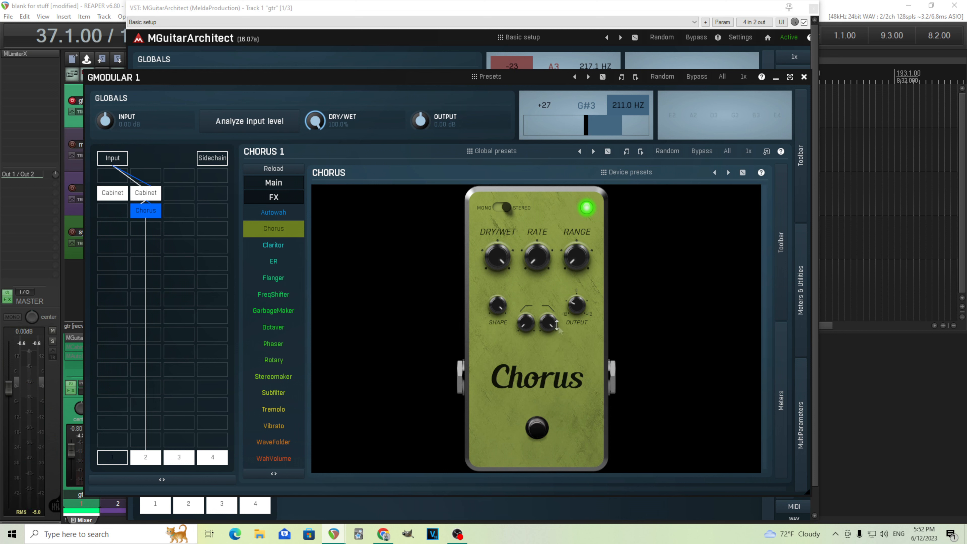
{"action": "left_click_drag", "start_coordinate": [552, 325], "coordinate": [527, 326]}
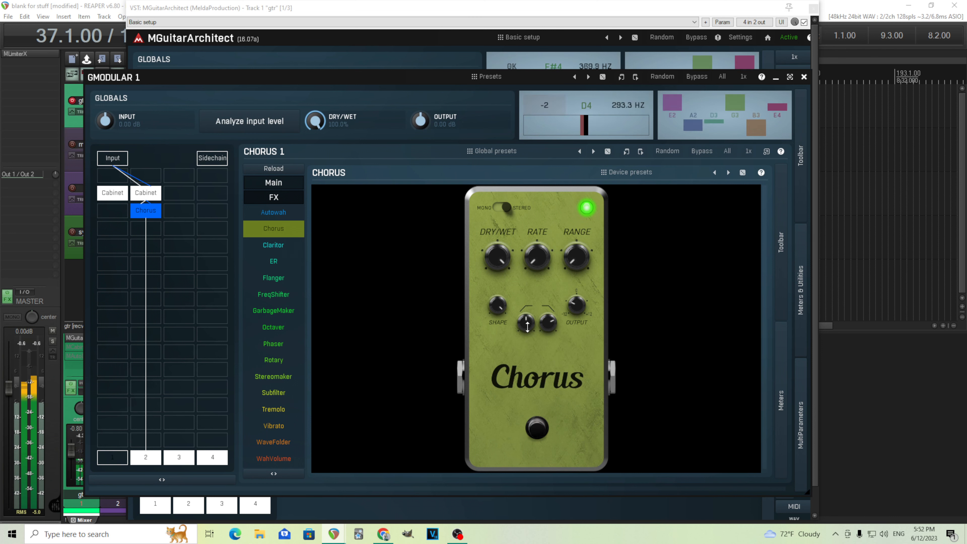
{"action": "left_click_drag", "start_coordinate": [542, 322], "coordinate": [537, 318]}
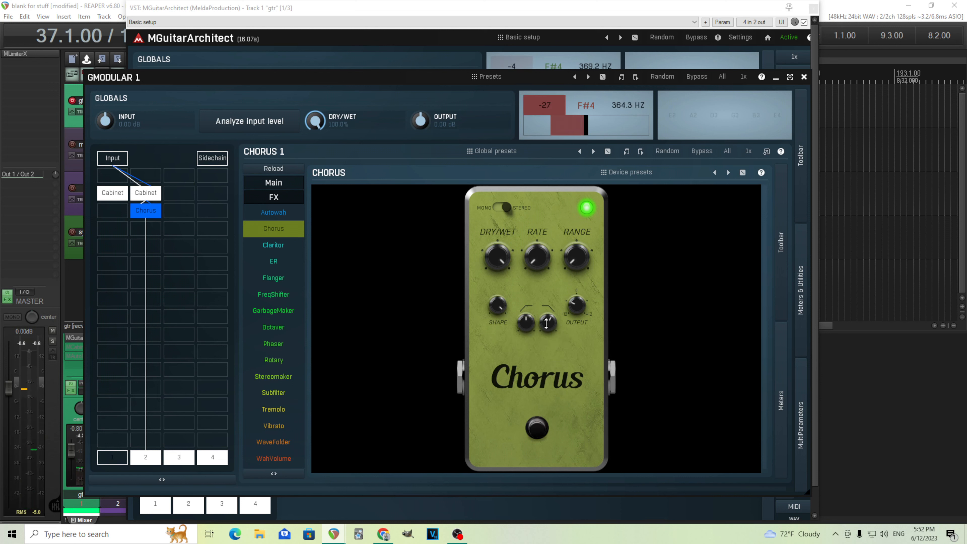
- Turn output 1 back on and add a Mixer module in the first column, a few slots below the first cabinet
{"action": "left_click", "coordinate": [124, 459]}
{"action": "left_click", "coordinate": [118, 263]}
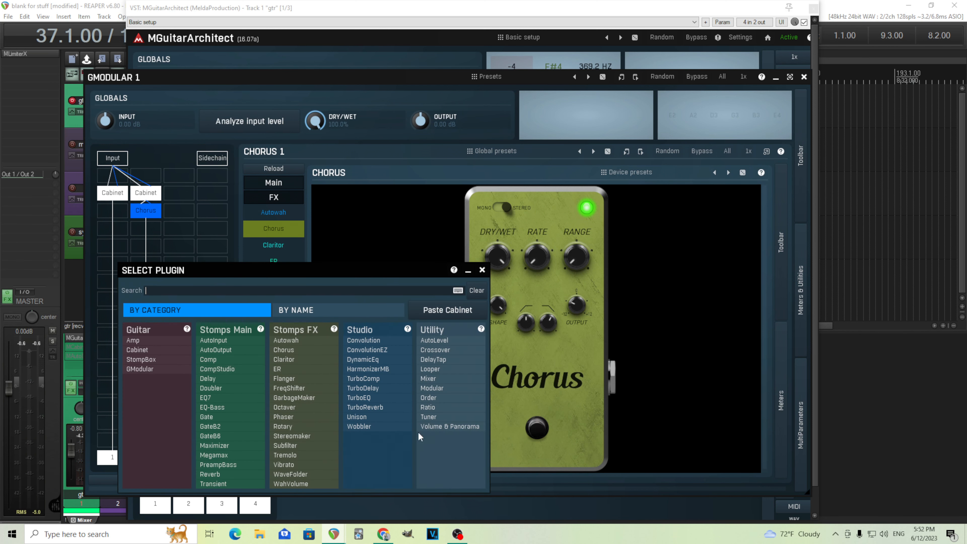
{"action": "left_click", "coordinate": [433, 382]}
{"action": "left_click", "coordinate": [118, 268]}
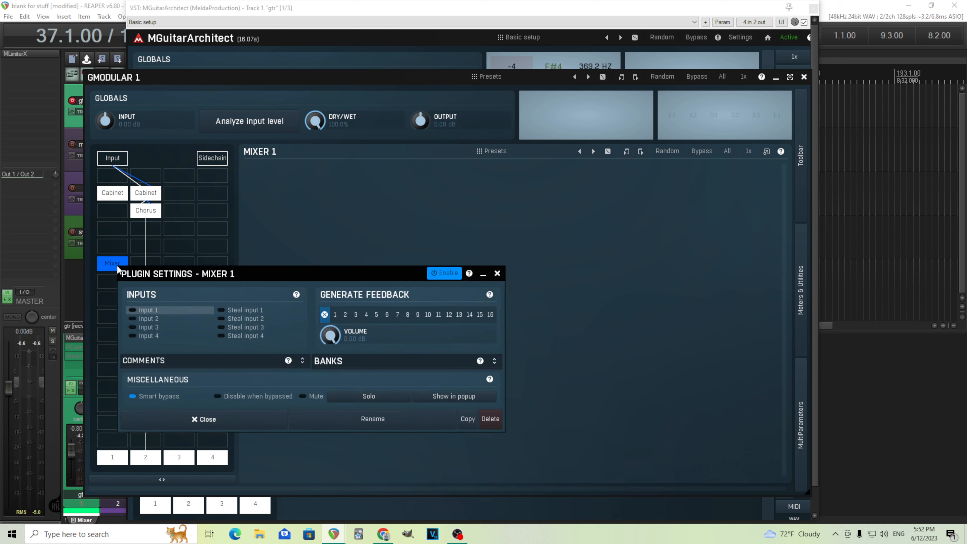
- Feed the Mixer from inputs 1 and 2, stealing input 2, and set its Input 2 volume to -5.25 dB
{"action": "left_click", "coordinate": [136, 310]}
{"action": "left_click", "coordinate": [147, 319]}
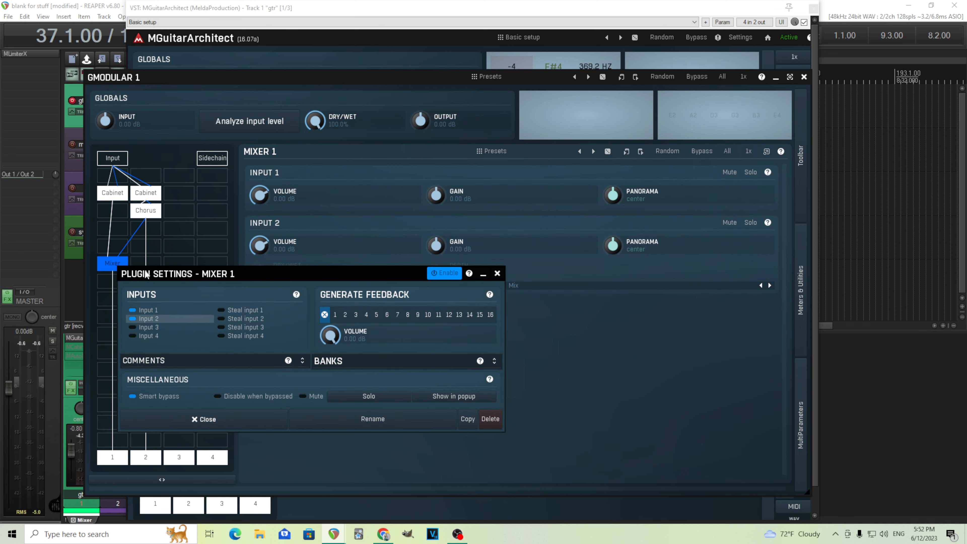
{"action": "left_click_drag", "start_coordinate": [147, 274], "coordinate": [276, 243]}
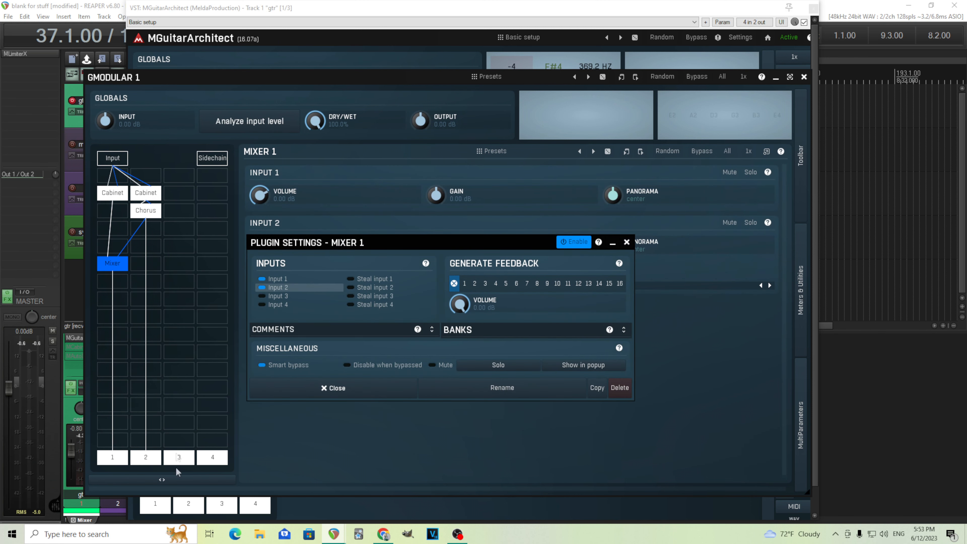
{"action": "left_click", "coordinate": [366, 288]}
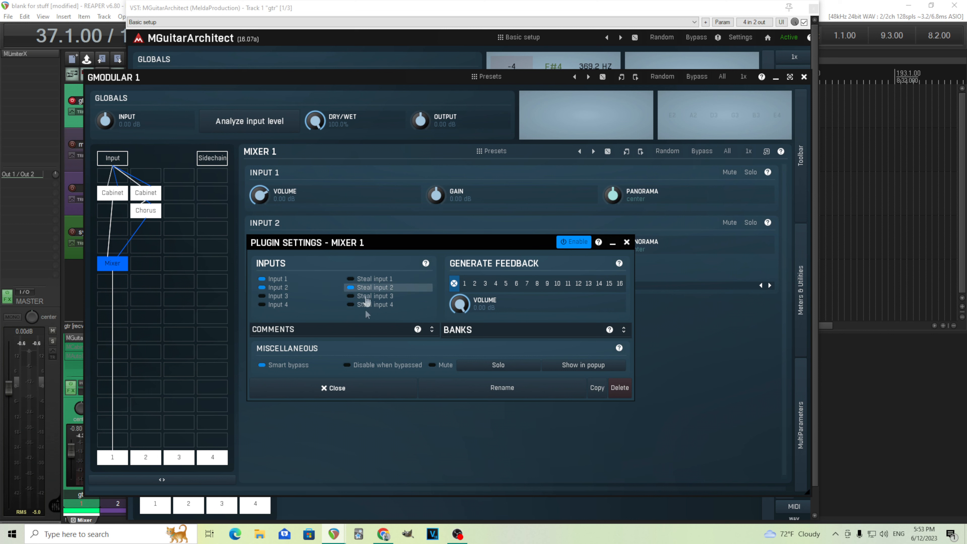
{"action": "left_click", "coordinate": [361, 392]}
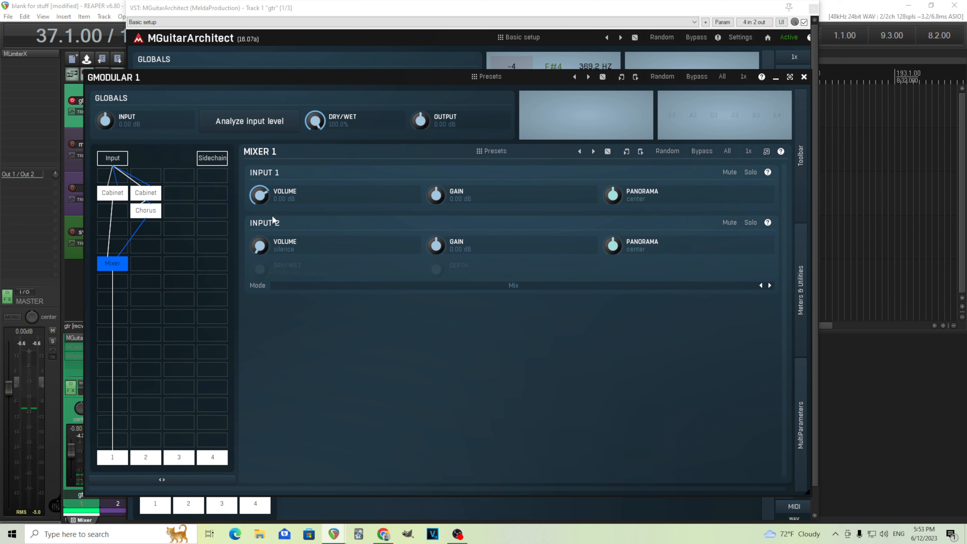
{"action": "left_click_drag", "start_coordinate": [259, 245], "coordinate": [259, 224]}
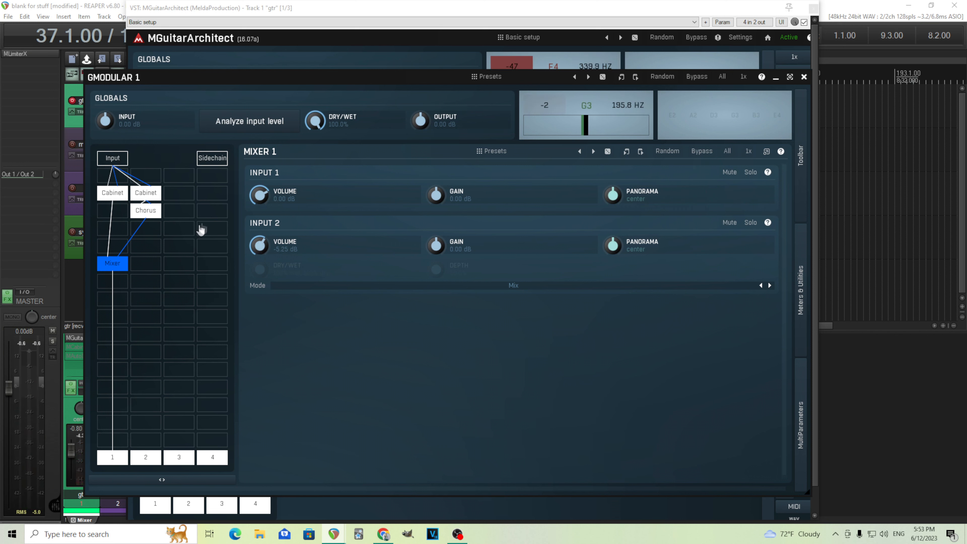
- Add an ER module in the third column beside the Chorus and take its input from column 1
{"action": "left_click", "coordinate": [190, 212]}
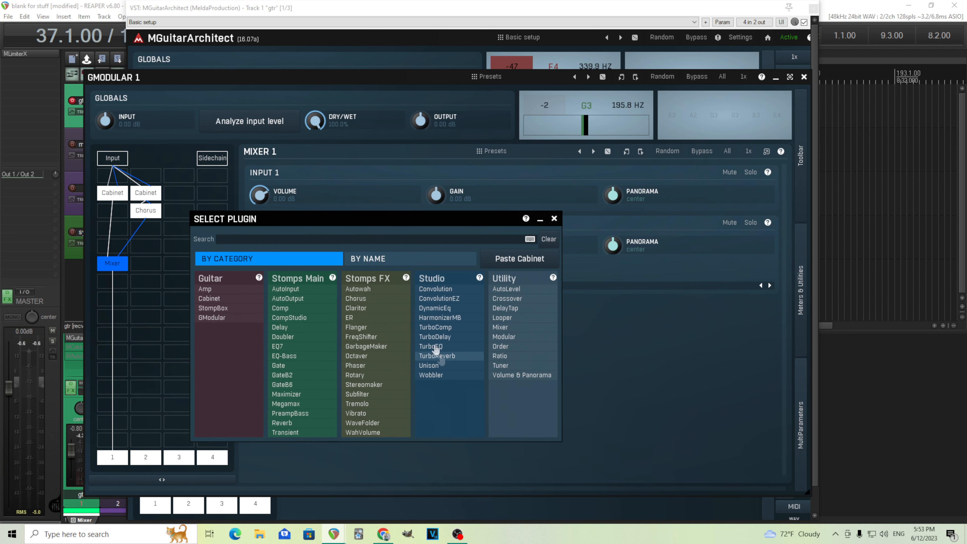
{"action": "left_click", "coordinate": [387, 320]}
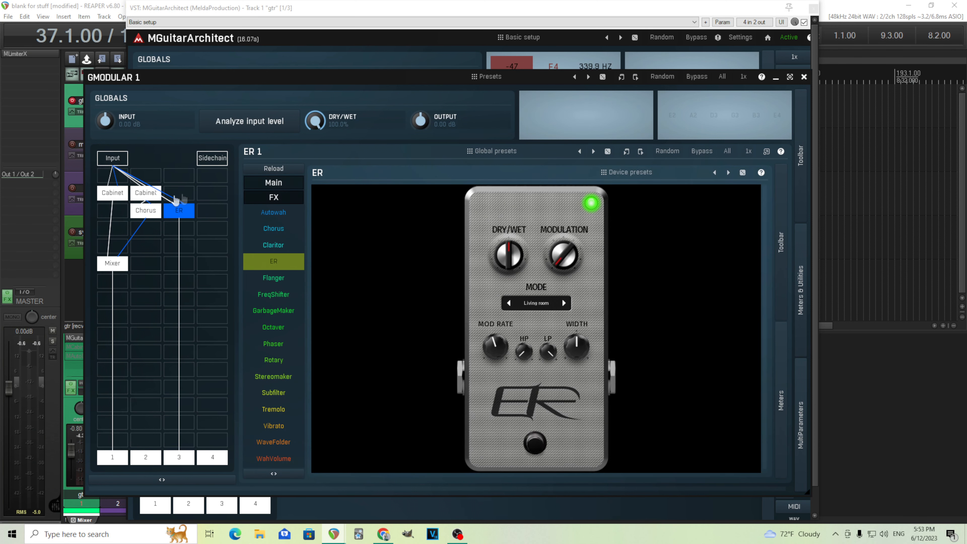
{"action": "right_click", "coordinate": [179, 218]}
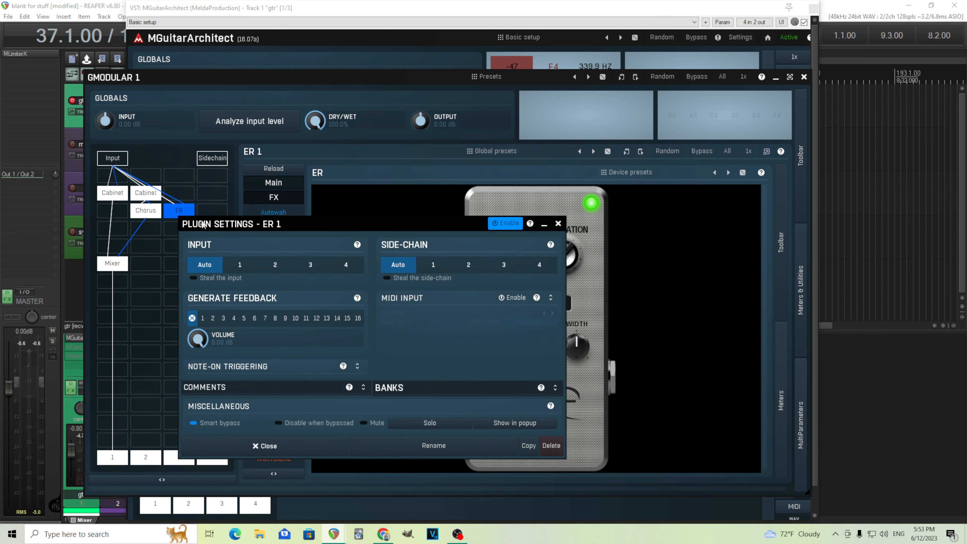
{"action": "left_click_drag", "start_coordinate": [203, 224], "coordinate": [425, 221]}
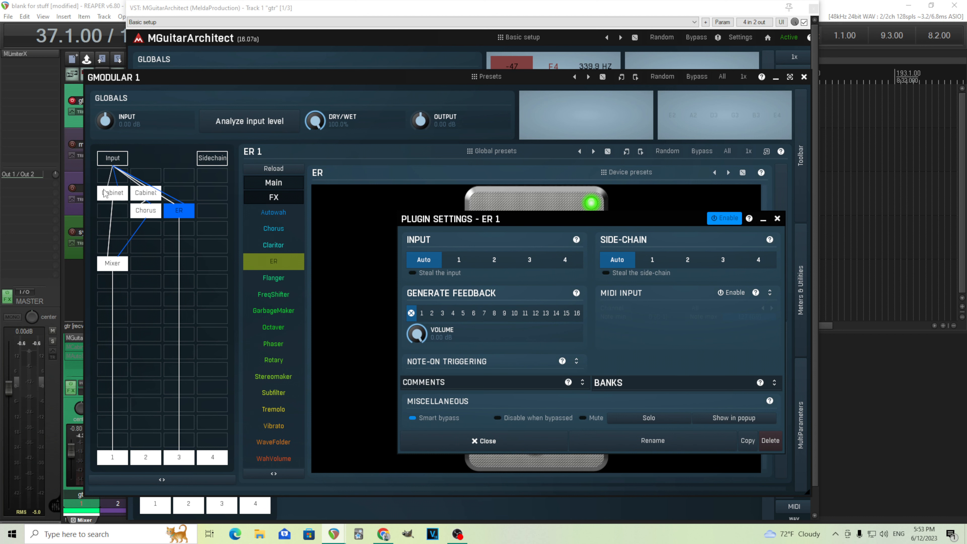
{"action": "left_click", "coordinate": [466, 267]}
{"action": "left_click", "coordinate": [182, 217]}
{"action": "mouse_move", "coordinate": [173, 218]}
{"action": "left_mouse_down"}
{"action": "mouse_move", "coordinate": [173, 262]}
{"action": "mouse_move", "coordinate": [172, 214]}
{"action": "left_mouse_up"}
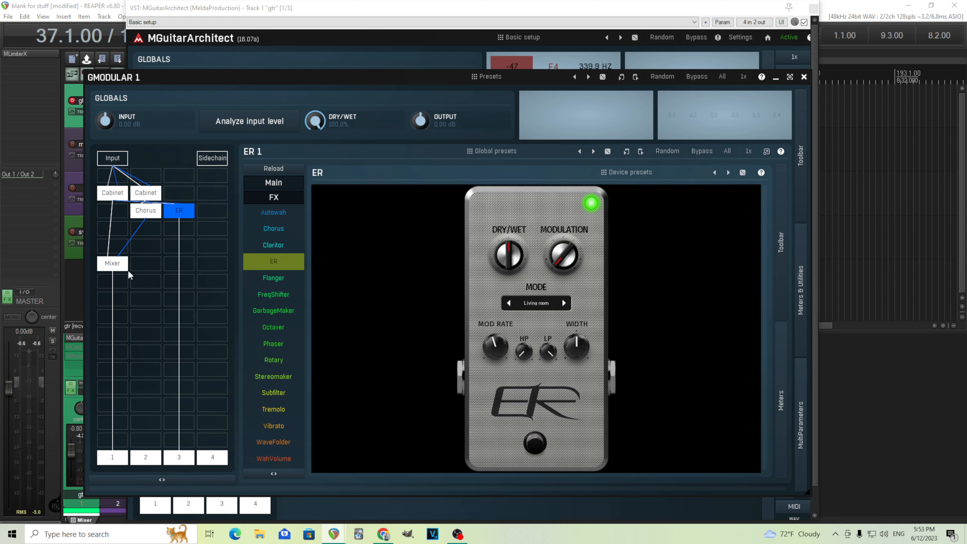
- Enable input 3 on the Mixer and have it steal that input
{"action": "left_click", "coordinate": [111, 269]}
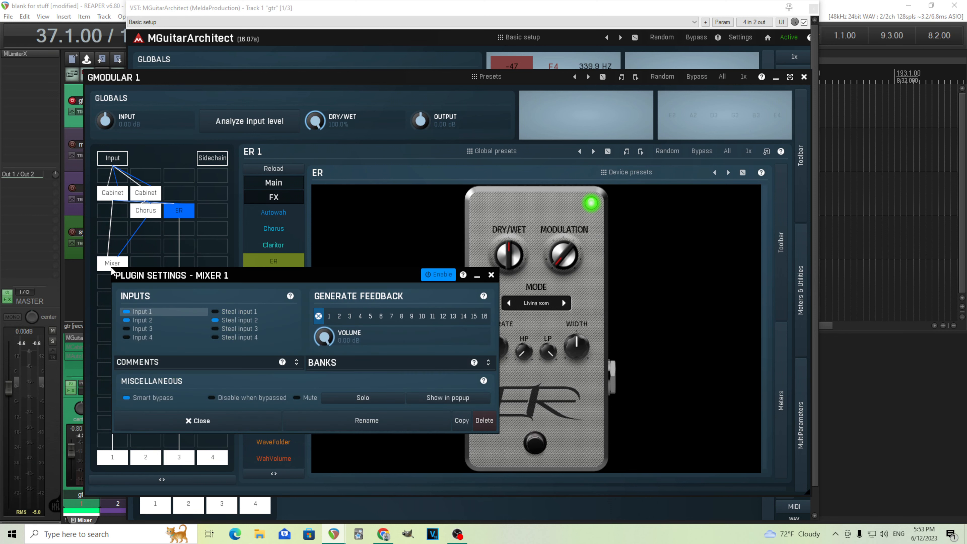
{"action": "left_click", "coordinate": [146, 329]}
{"action": "left_click_drag", "start_coordinate": [166, 284], "coordinate": [347, 257]}
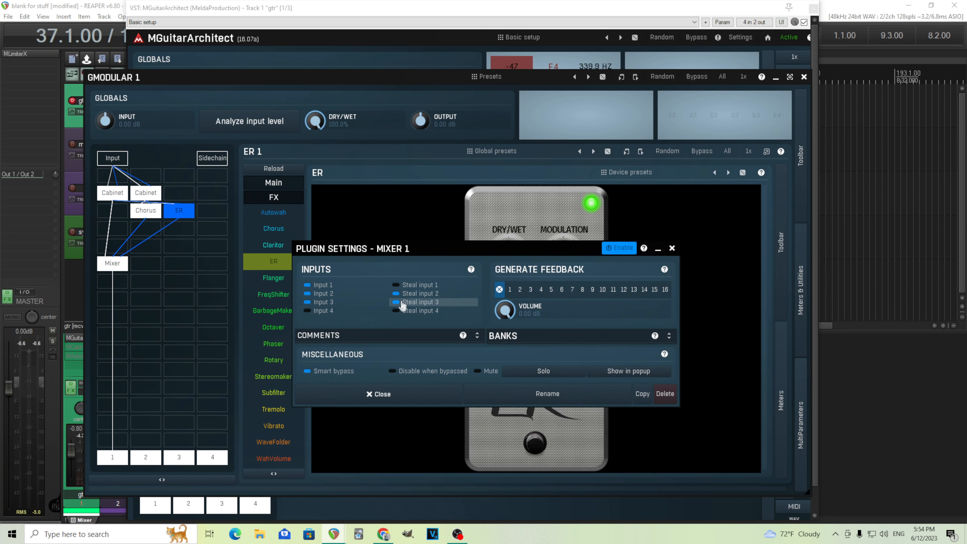
{"action": "left_click", "coordinate": [378, 394]}
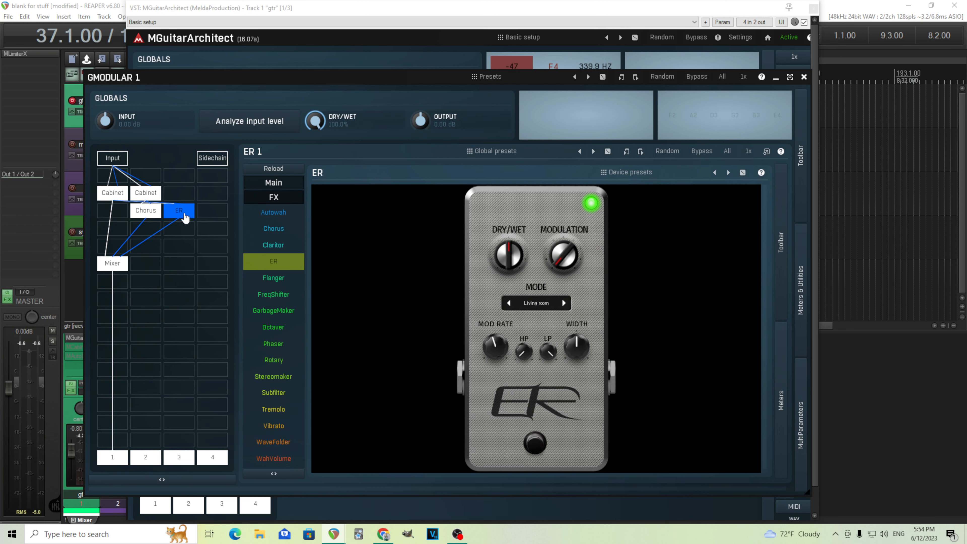
- Solo input 3 on the Mixer, then turn the ER fully wet in Studio mode
{"action": "left_click", "coordinate": [114, 266]}
{"action": "left_click", "coordinate": [749, 306]}
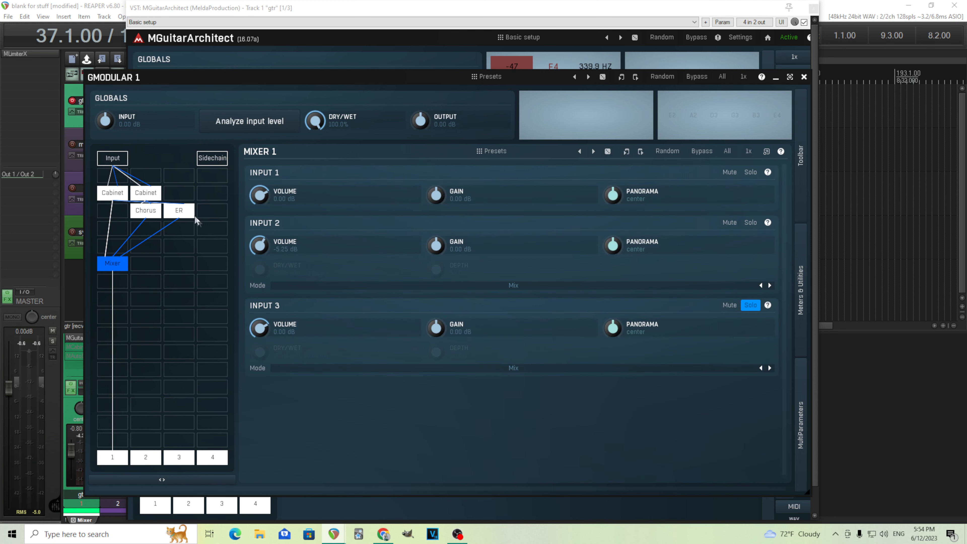
{"action": "left_click", "coordinate": [188, 217]}
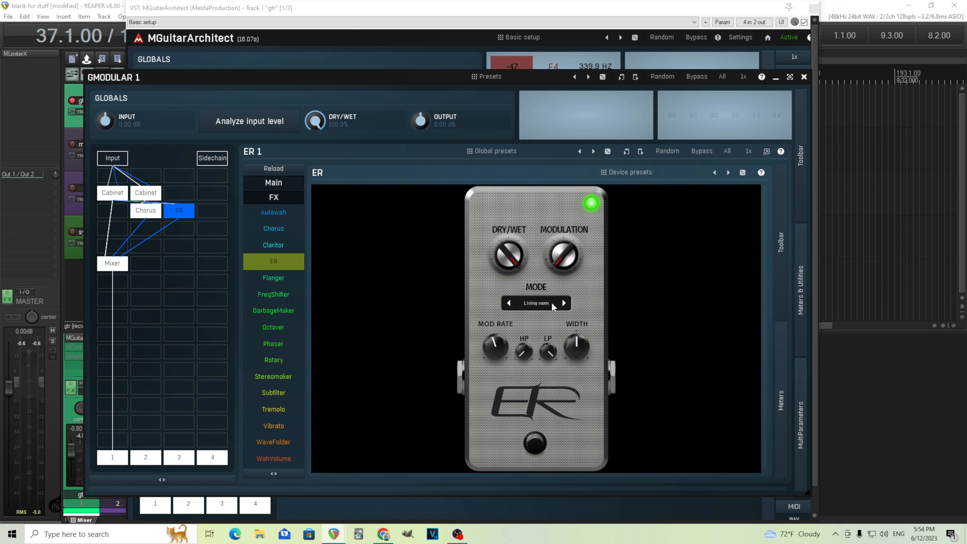
{"action": "left_click", "coordinate": [551, 302]}
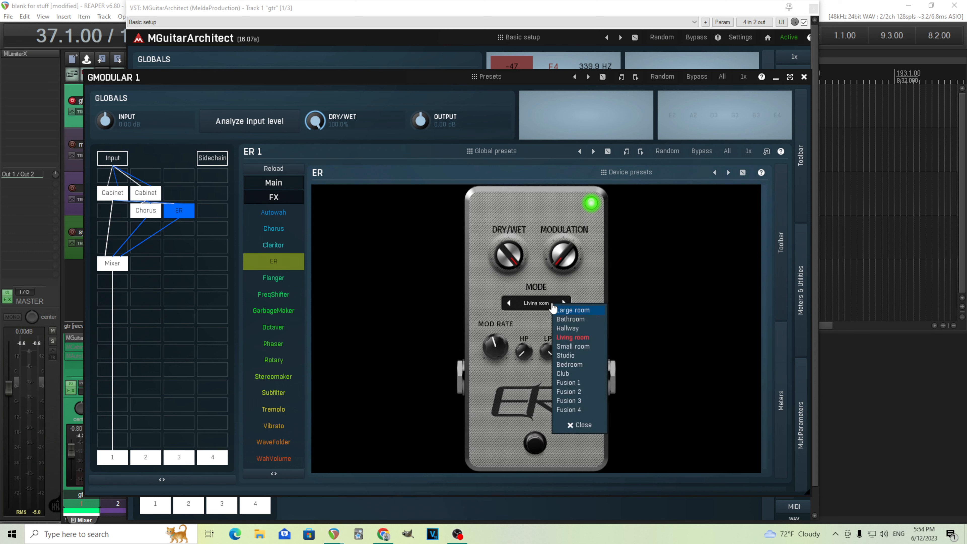
{"action": "left_click", "coordinate": [584, 356]}
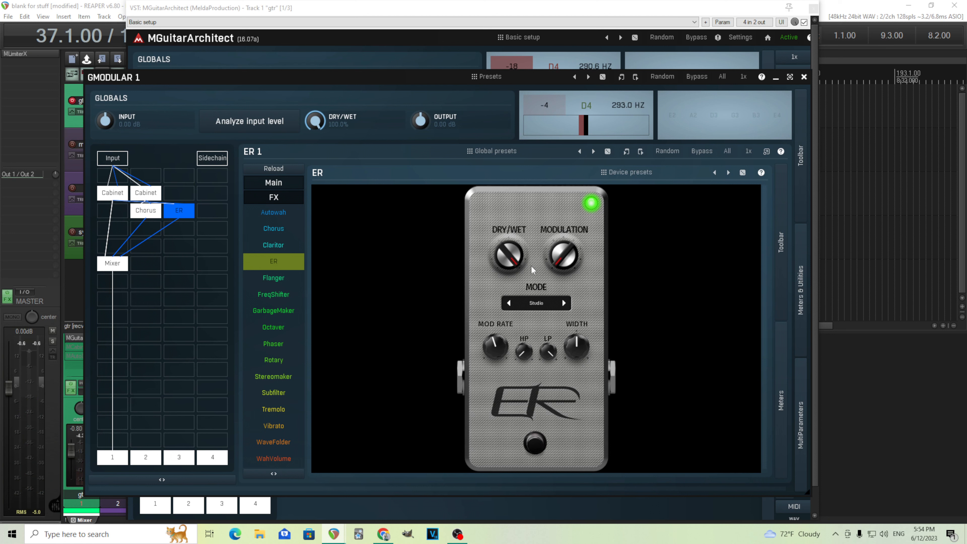
- Try the Fusion 1 mode on the ER and switch it back to Studio
{"action": "left_click", "coordinate": [537, 302]}
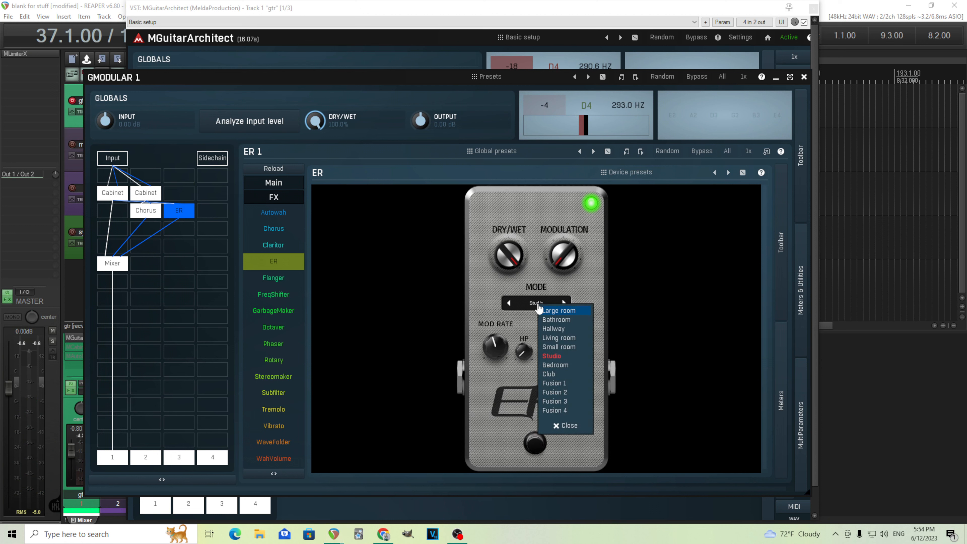
{"action": "left_click", "coordinate": [575, 384]}
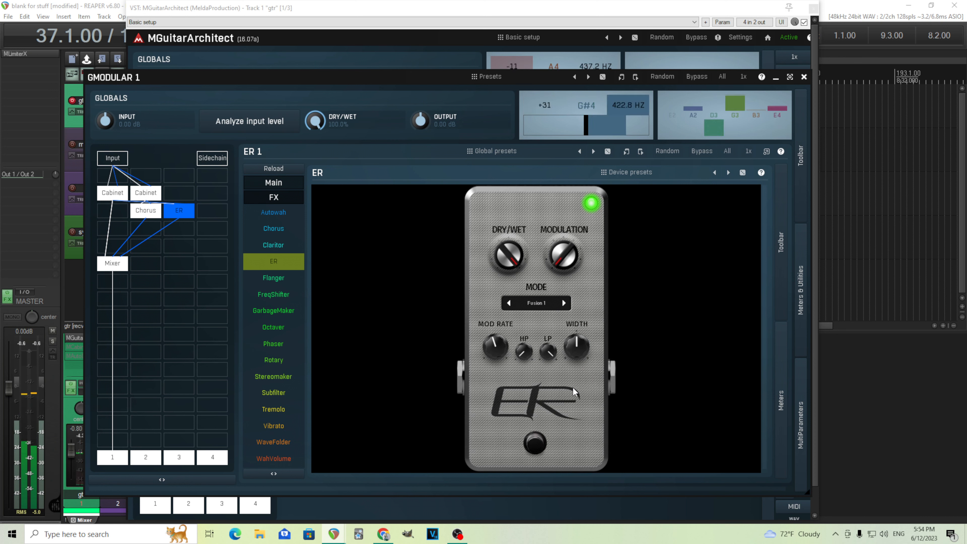
{"action": "left_click", "coordinate": [546, 304]}
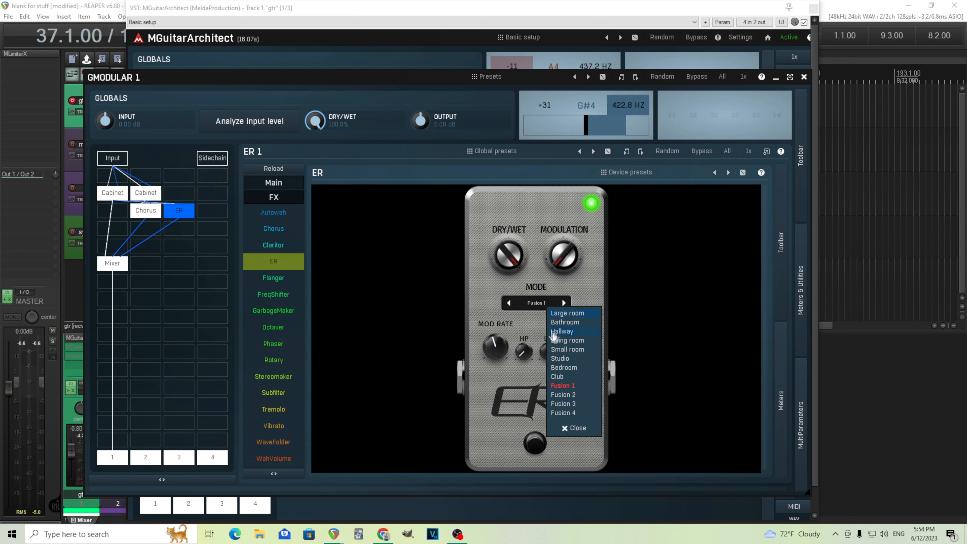
{"action": "left_click", "coordinate": [566, 361]}
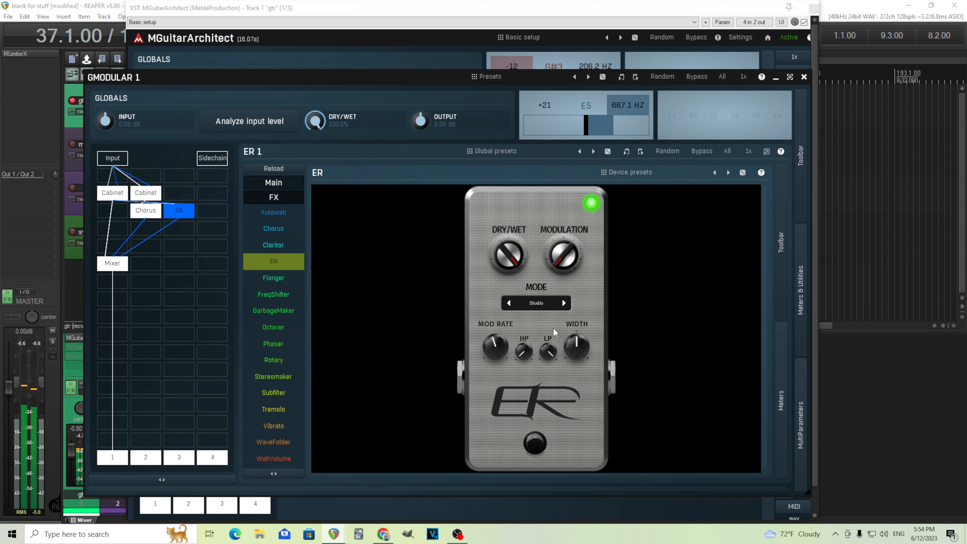
- Narrow the ER's tone by raising its HP filter and lowering its LP filter
{"action": "left_click_drag", "start_coordinate": [548, 351], "coordinate": [526, 338]}
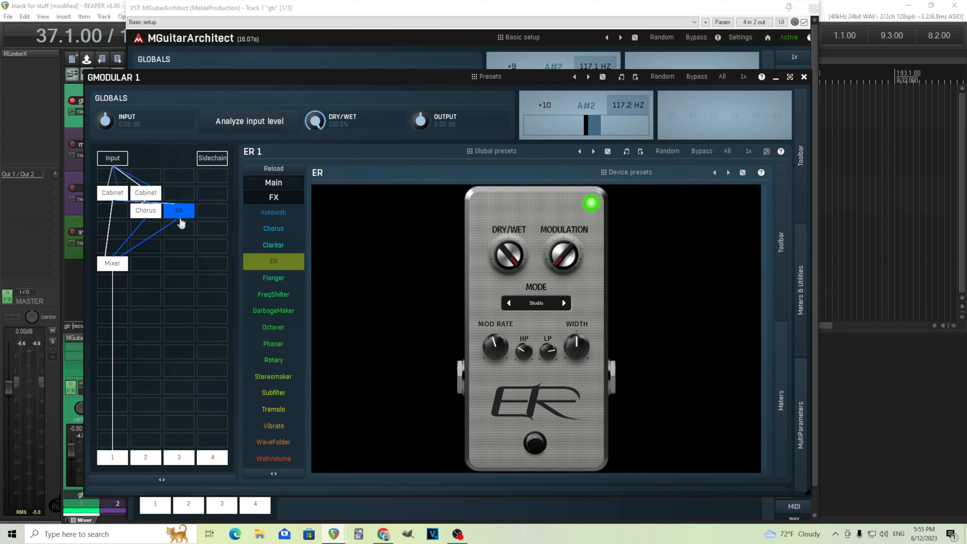
- Add a DelayTap module directly below the ER and set its musical delay to 20 ms
{"action": "left_click", "coordinate": [181, 230]}
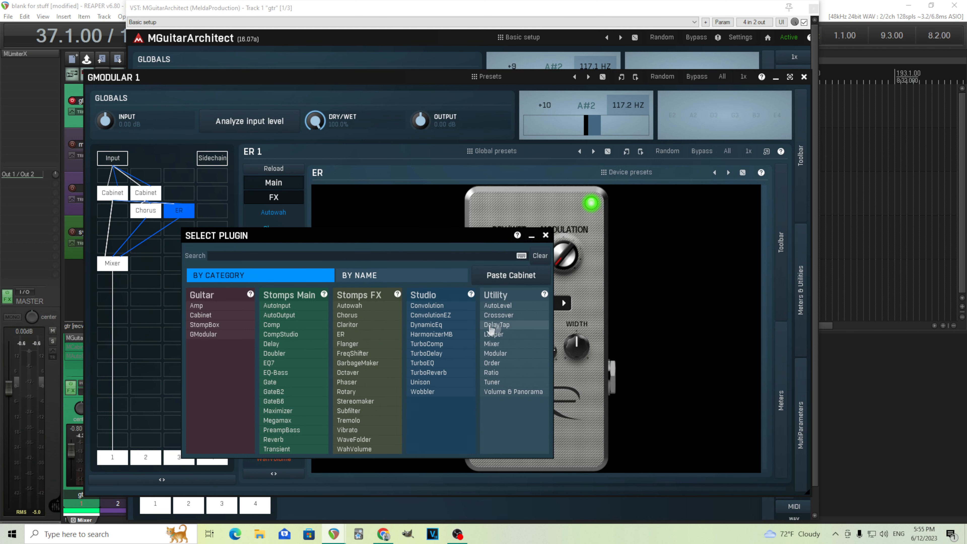
{"action": "left_click", "coordinate": [535, 324]}
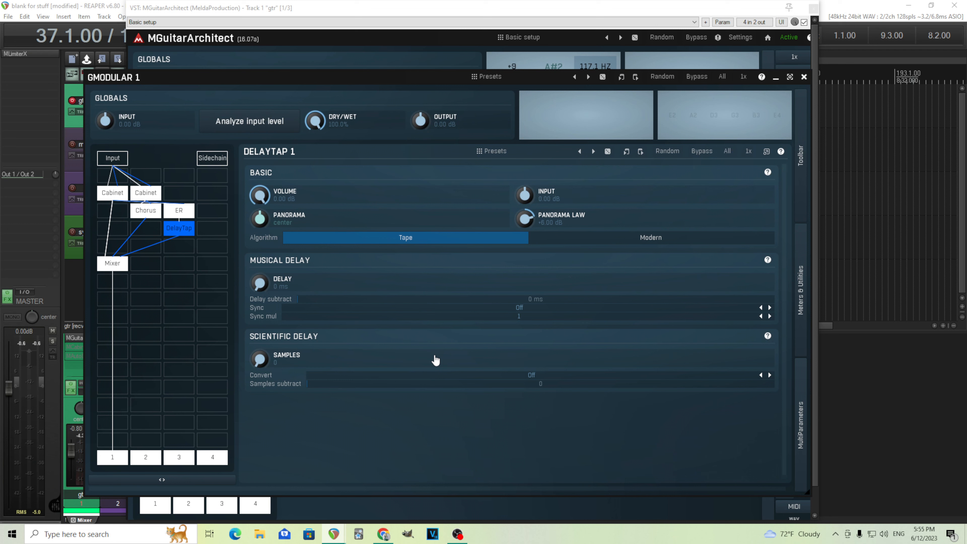
{"action": "double_click", "coordinate": [263, 282]}
{"action": "left_click", "coordinate": [484, 368]}
{"action": "left_click", "coordinate": [483, 384]}
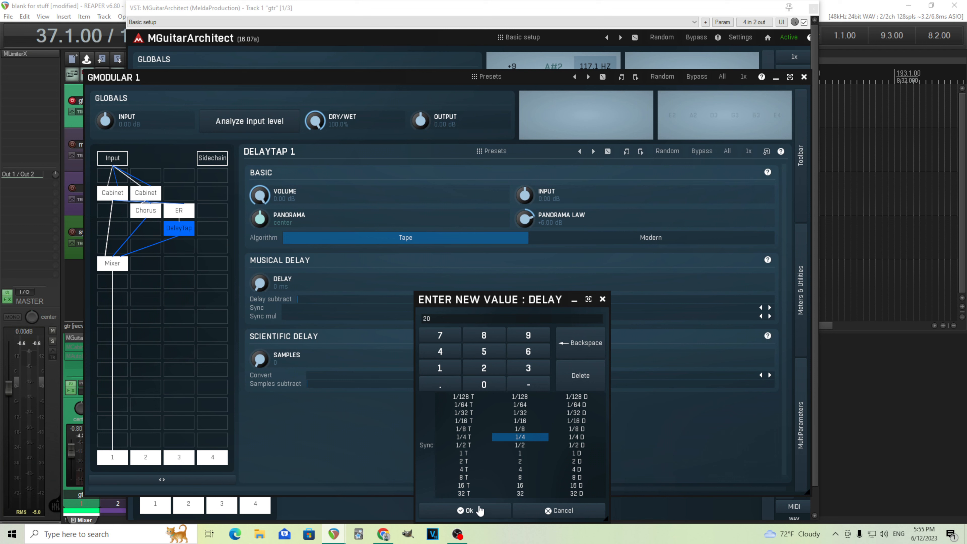
{"action": "left_click", "coordinate": [466, 510]}
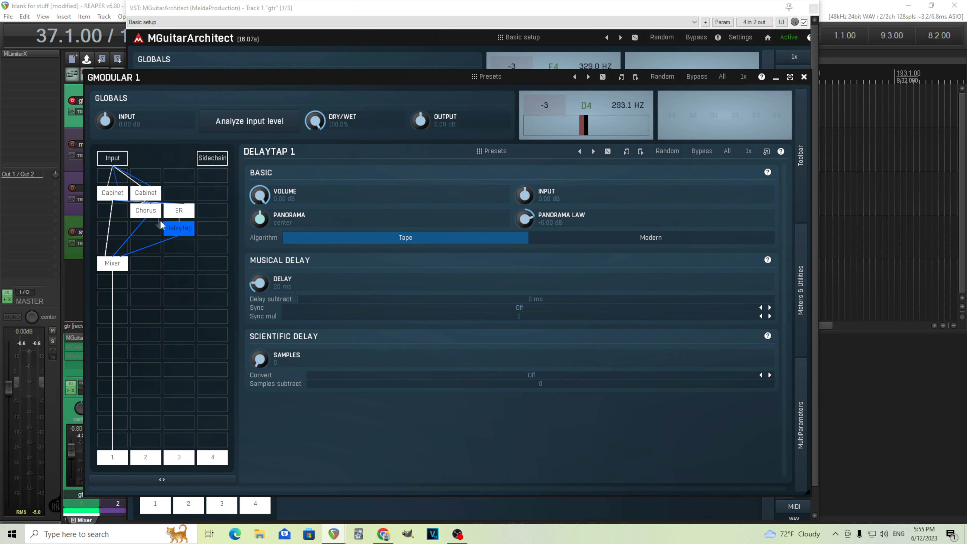
- Unsolo the Mixer's input 3, set its volume to -2.61 dB, and close the GModular popup
{"action": "left_click", "coordinate": [116, 264]}
{"action": "left_click", "coordinate": [751, 306]}
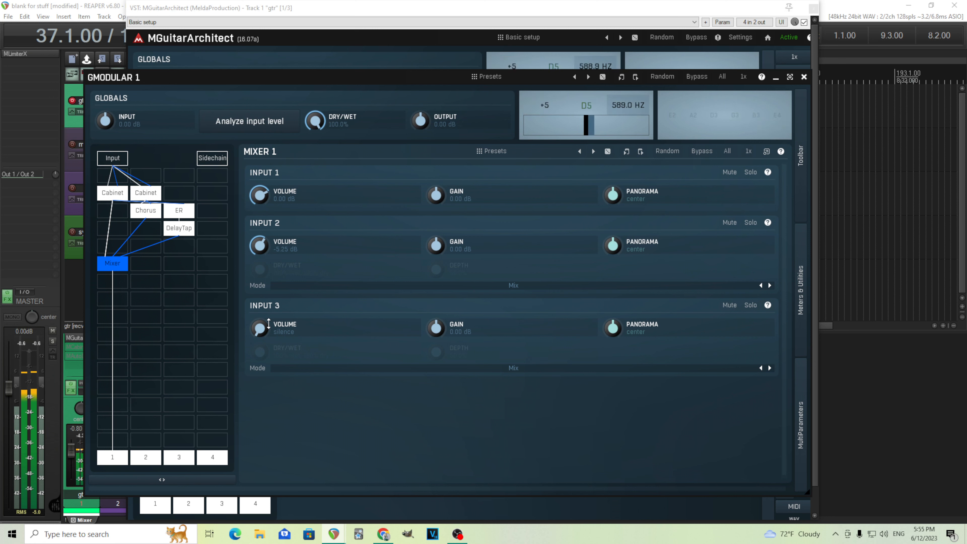
{"action": "left_click_drag", "start_coordinate": [269, 323], "coordinate": [269, 305]}
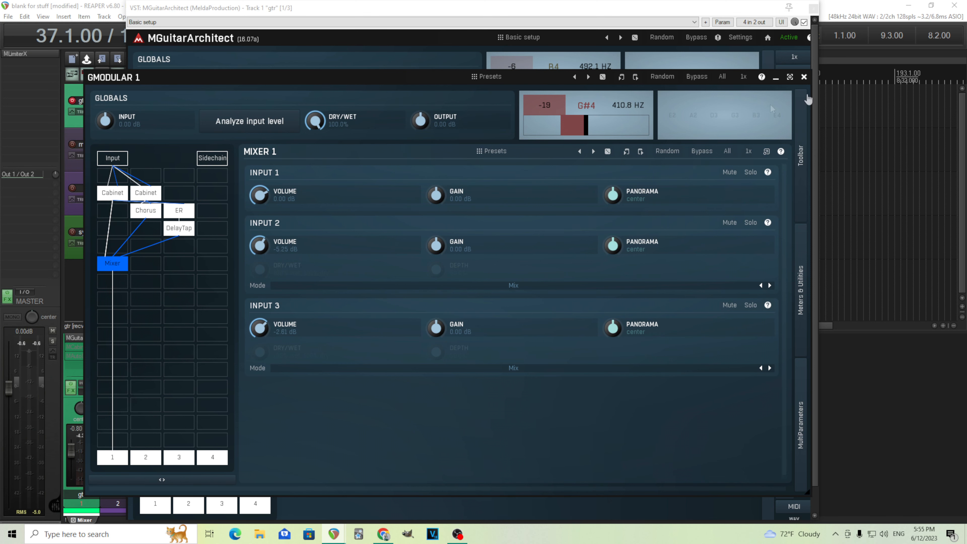
{"action": "left_click", "coordinate": [803, 78]}
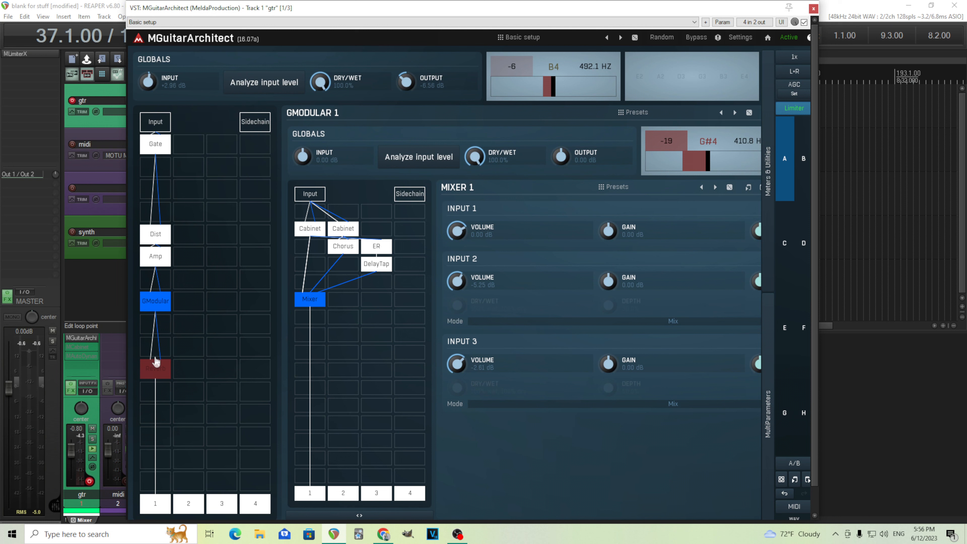
- Rename the GModular module in the main chain as Speakers
{"action": "right_click", "coordinate": [162, 307]}
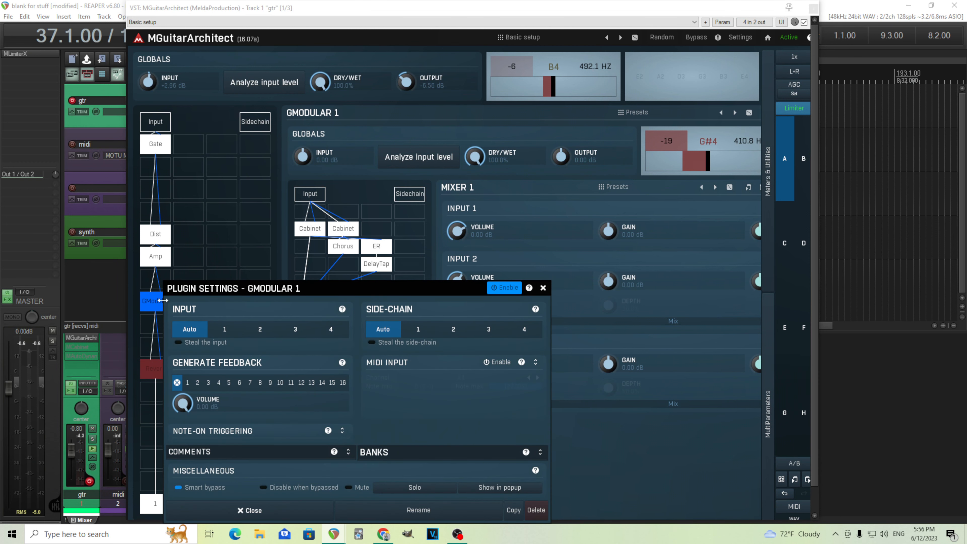
{"action": "left_click", "coordinate": [441, 514]}
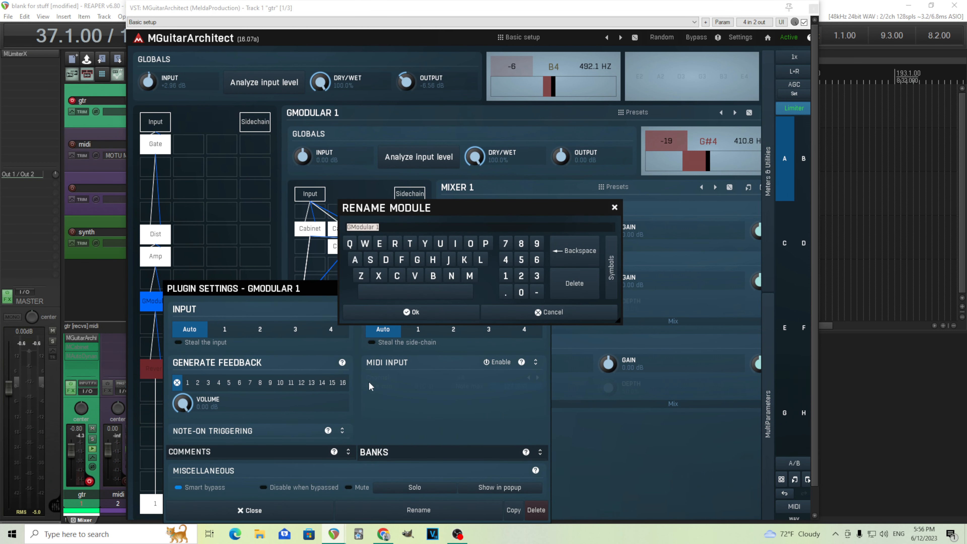
{"action": "type", "text": "Speakers"}
{"action": "left_click", "coordinate": [415, 311]}
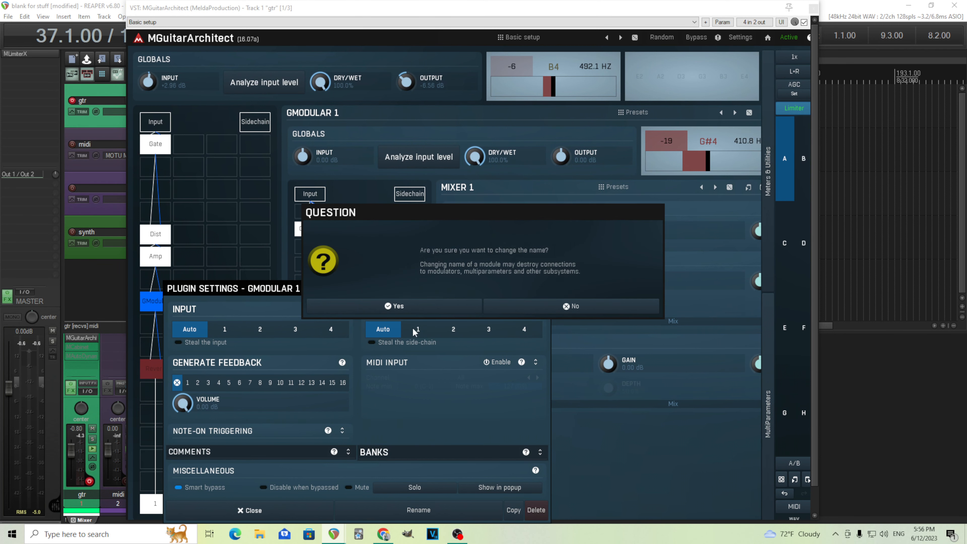
{"action": "left_click", "coordinate": [427, 307]}
{"action": "left_click", "coordinate": [543, 289]}
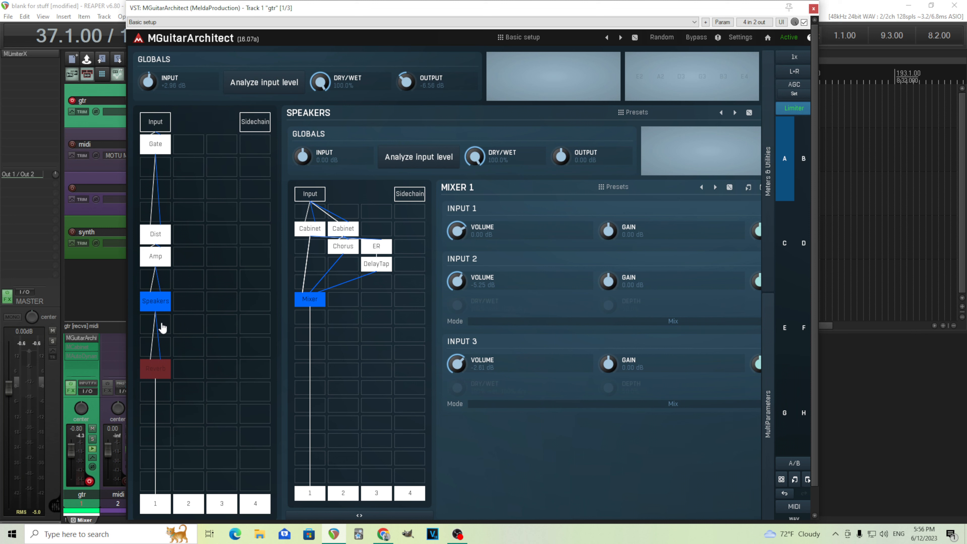
- Add a second GModular directly below Speakers and show it in its own popup window
{"action": "left_click", "coordinate": [163, 327]}
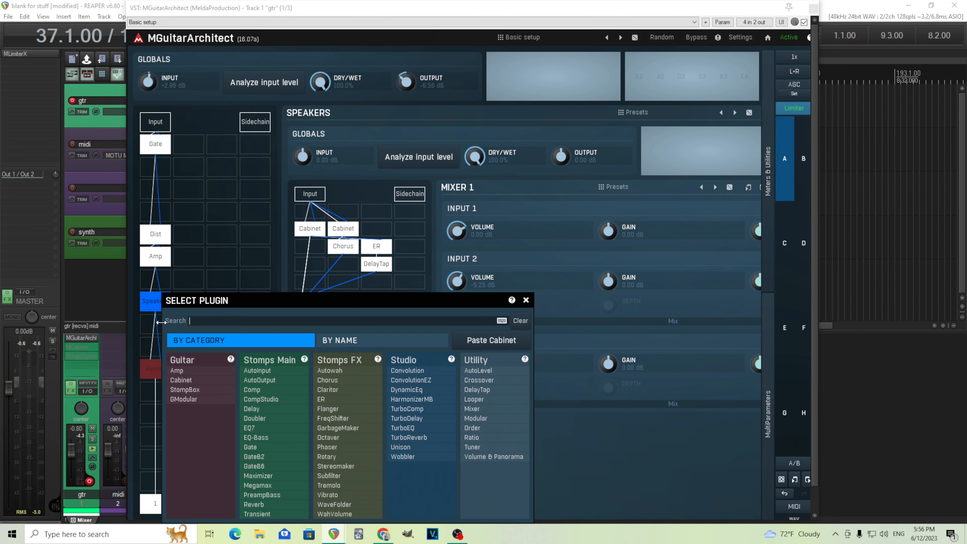
{"action": "left_click", "coordinate": [210, 400]}
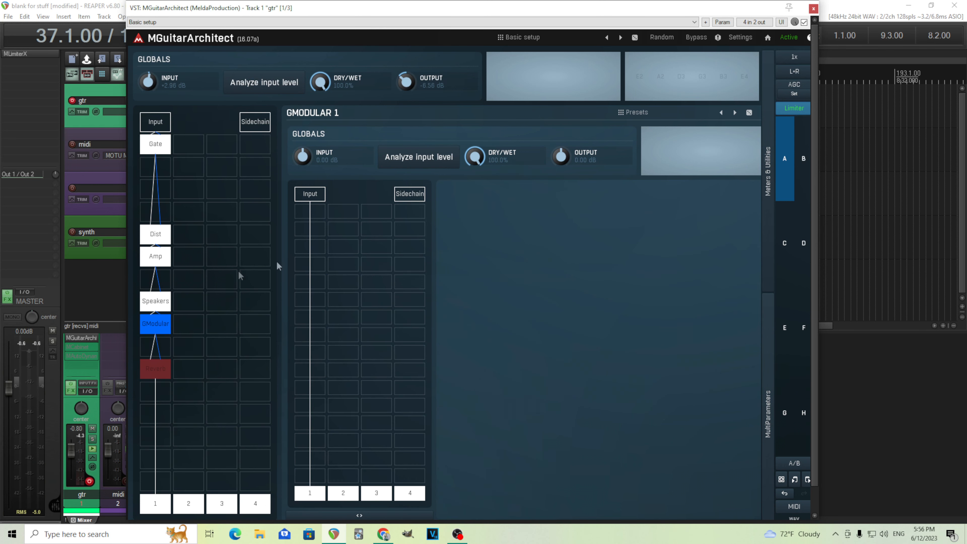
{"action": "right_click", "coordinate": [162, 324]}
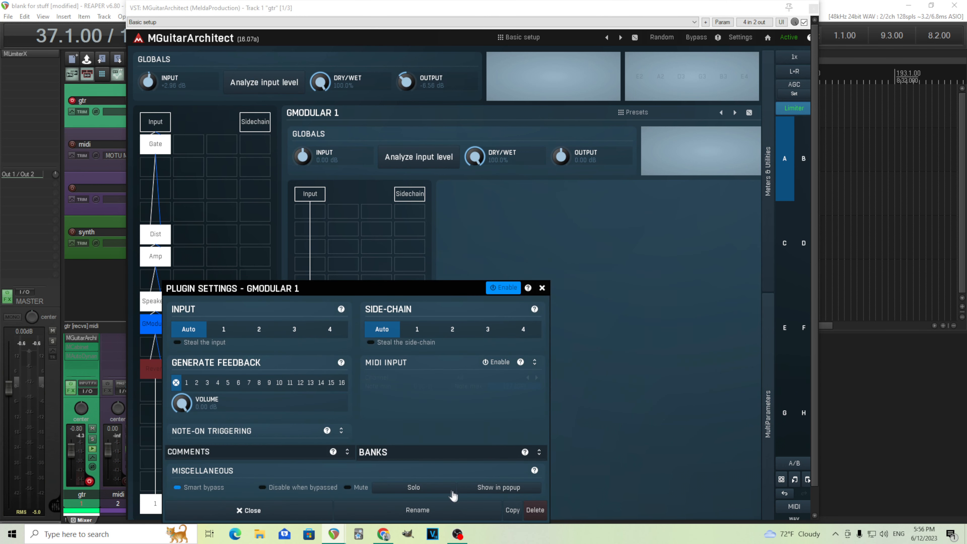
{"action": "left_click", "coordinate": [481, 490]}
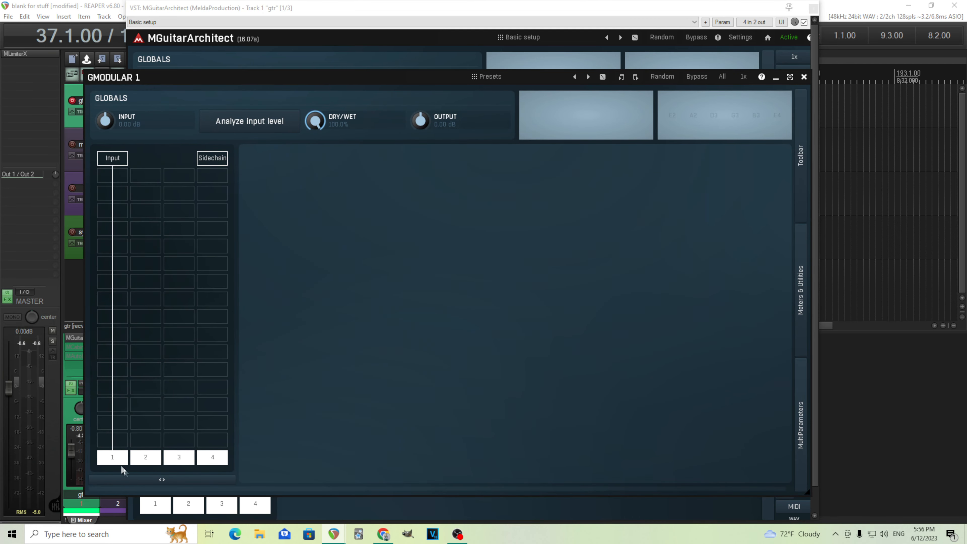
- Add a Delay in the second column, turn its dry level fully down, and sync its time to 1/8
{"action": "left_click", "coordinate": [142, 215]}
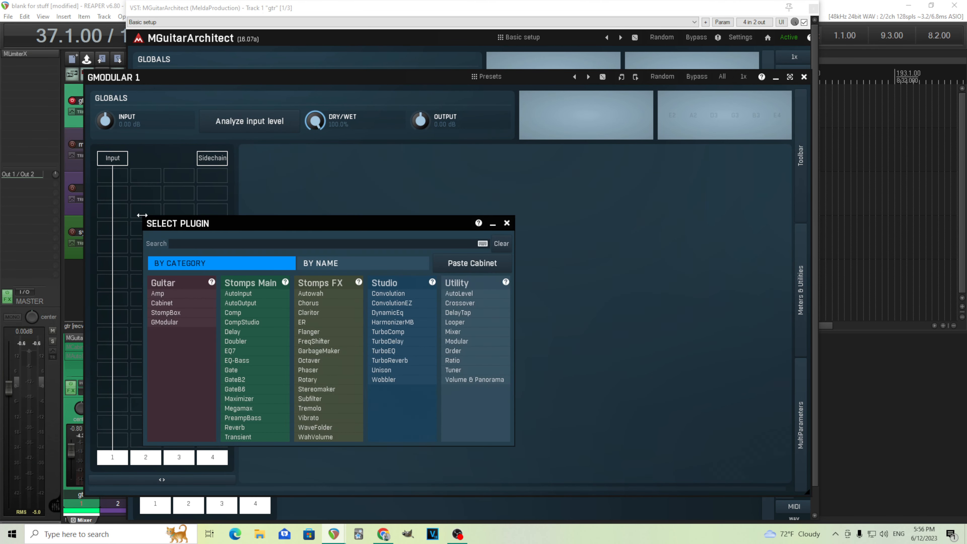
{"action": "left_click", "coordinate": [247, 333]}
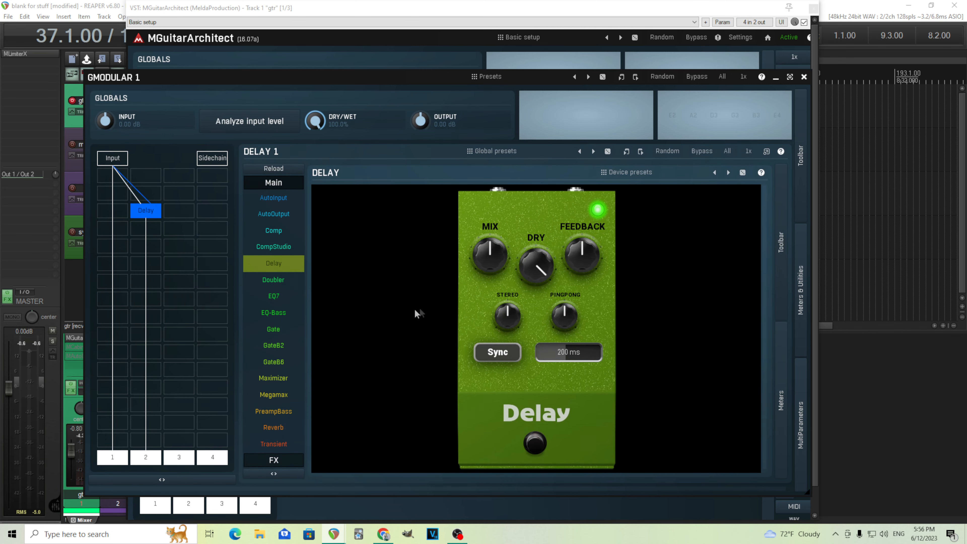
{"action": "left_click_drag", "start_coordinate": [545, 266], "coordinate": [545, 312]}
{"action": "left_click", "coordinate": [517, 360]}
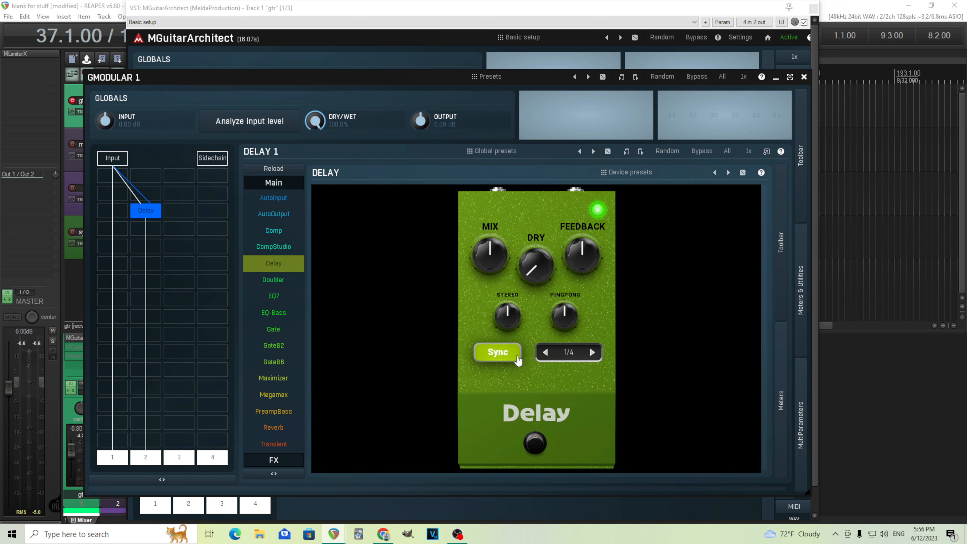
{"action": "left_click", "coordinate": [571, 353]}
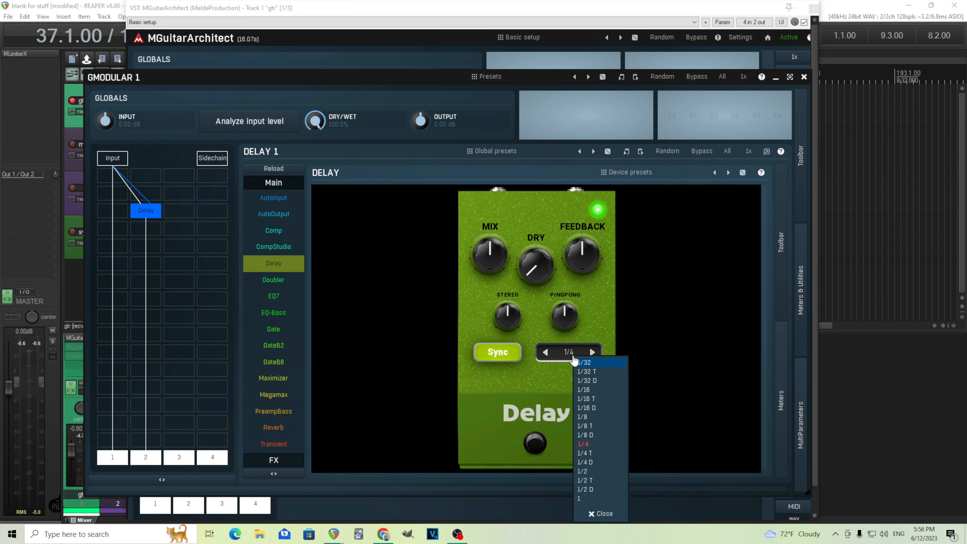
{"action": "left_click", "coordinate": [601, 418]}
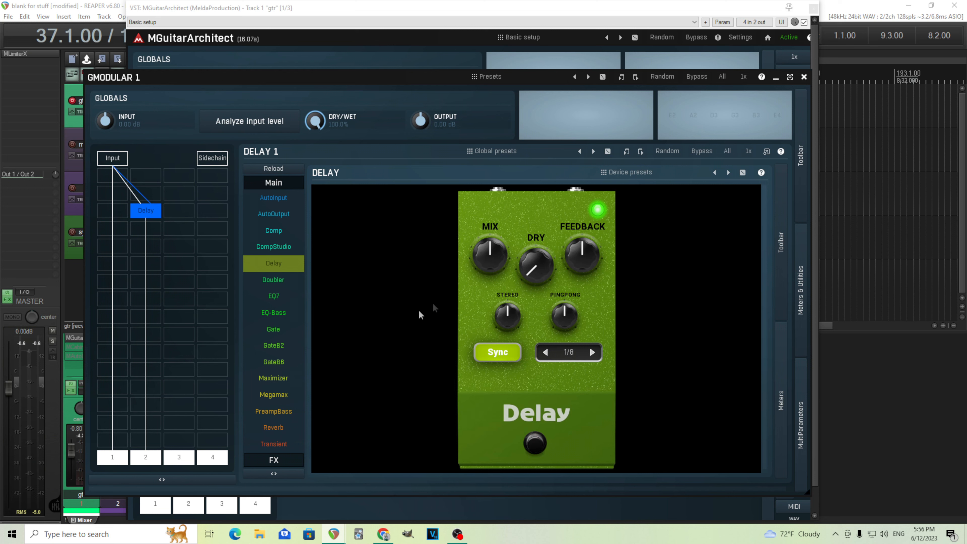
- Copy the Delay into the adjacent third-column slot and set the copy's synced time to 1/4 D
{"action": "right_click", "coordinate": [160, 214]}
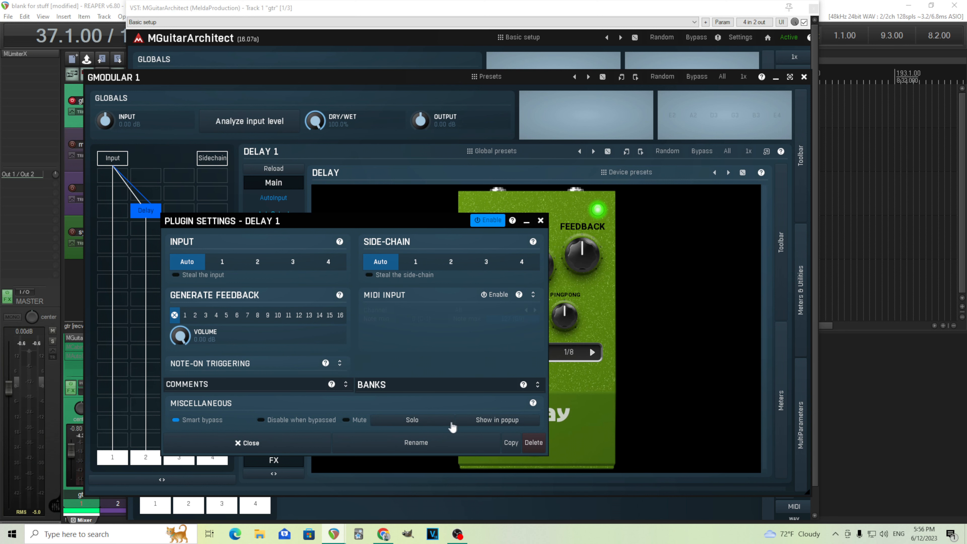
{"action": "left_click", "coordinate": [510, 442]}
{"action": "left_click", "coordinate": [540, 220]}
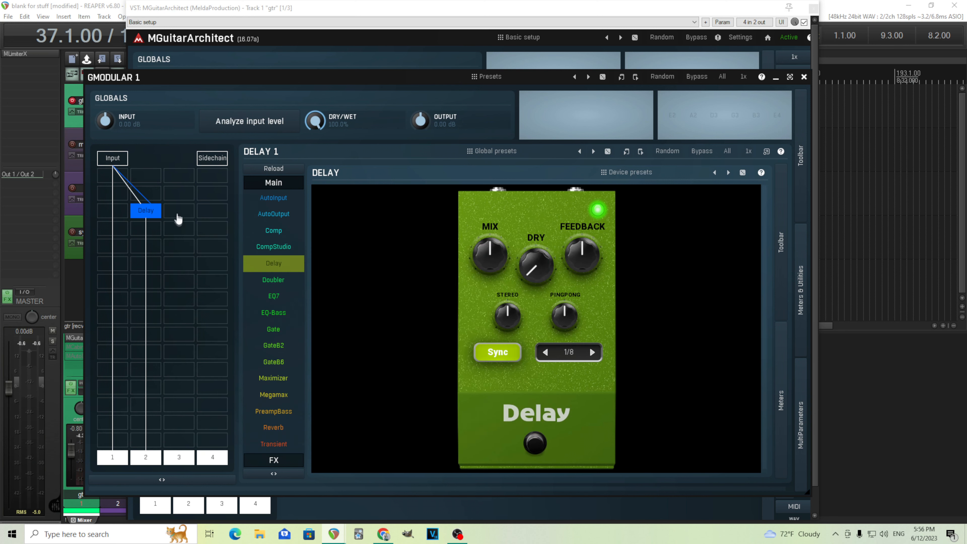
{"action": "left_click", "coordinate": [177, 213]}
{"action": "left_click", "coordinate": [529, 261]}
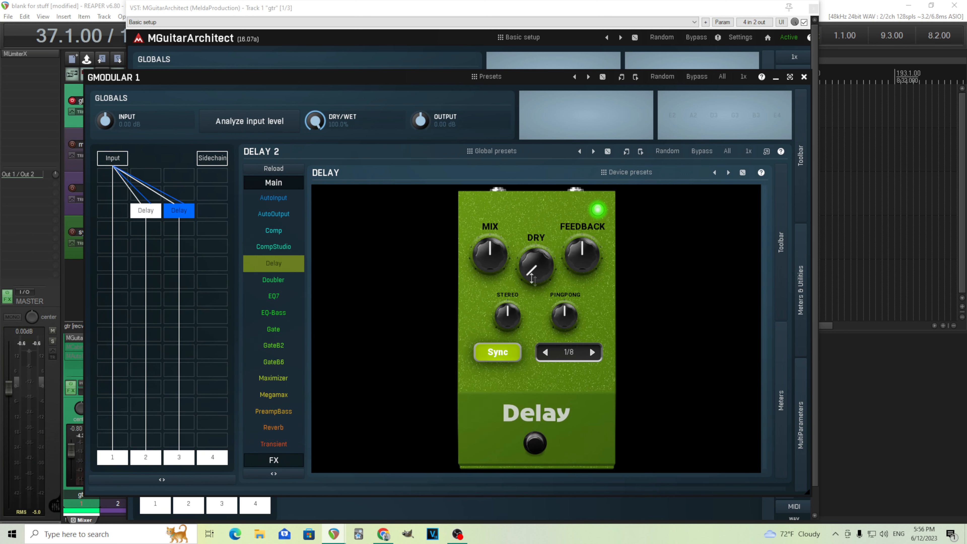
{"action": "left_click", "coordinate": [576, 352]}
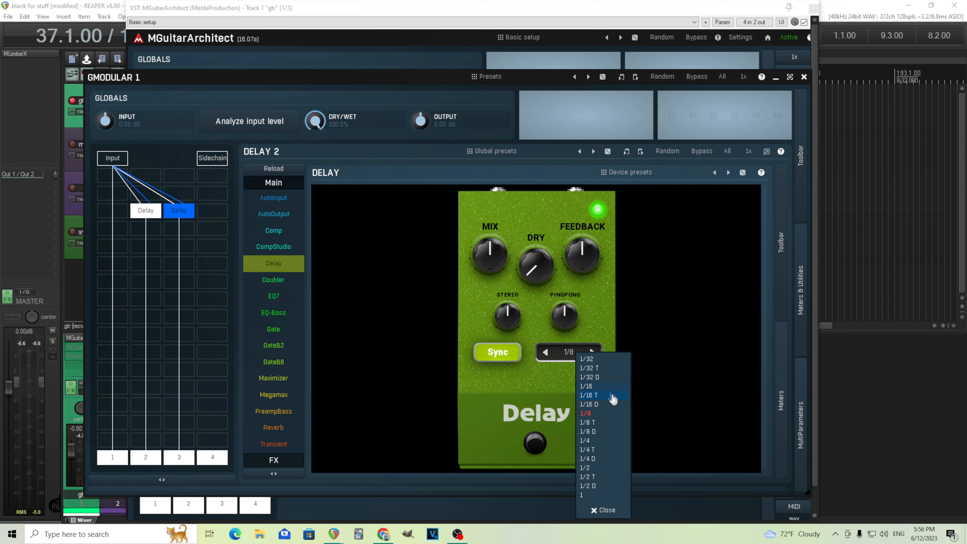
{"action": "left_click", "coordinate": [609, 458]}
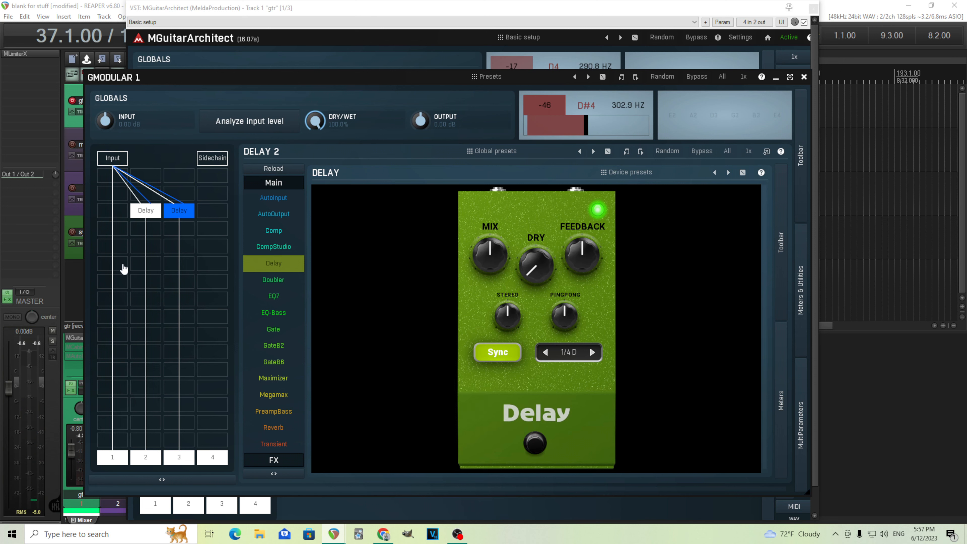
- Add a Mixer in the first column fed by inputs 1, 2 and 3, and make it steal all three inputs
{"action": "left_click", "coordinate": [123, 269]}
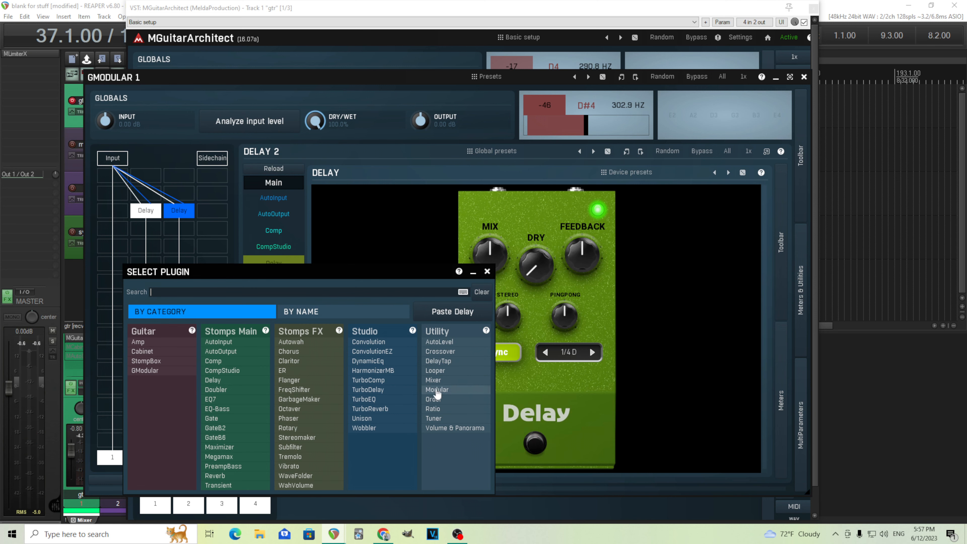
{"action": "left_click", "coordinate": [433, 379]}
{"action": "right_click", "coordinate": [115, 263]}
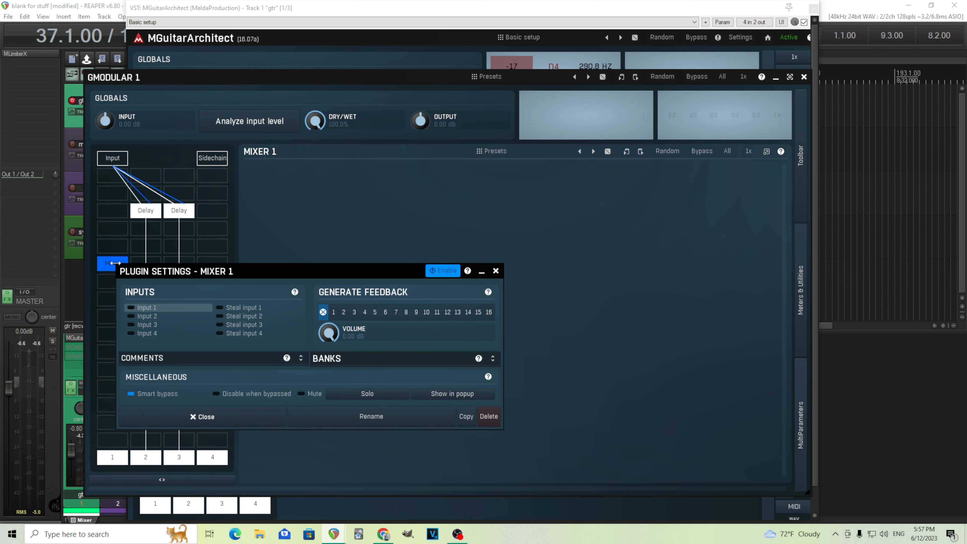
{"action": "left_click", "coordinate": [160, 306]}
{"action": "left_click", "coordinate": [158, 316]}
{"action": "left_click", "coordinate": [157, 325]}
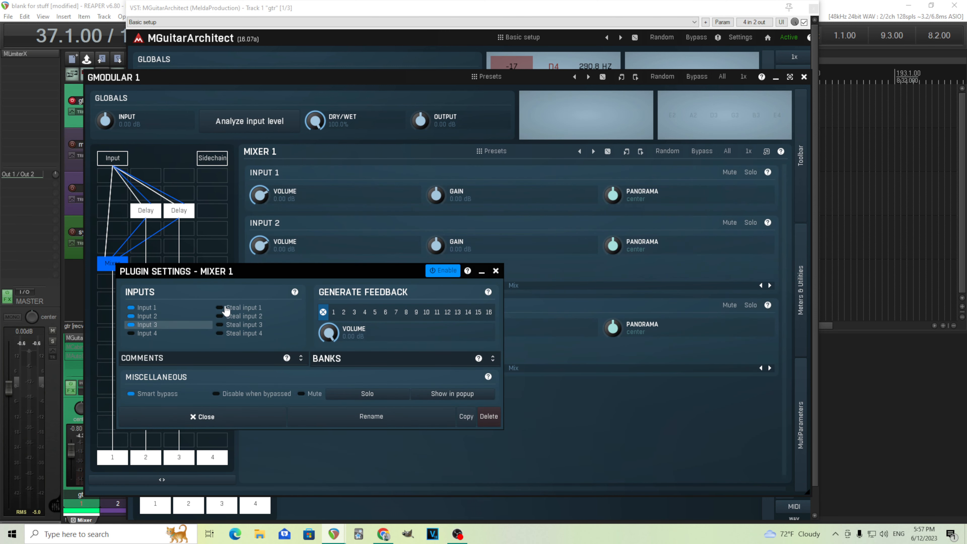
{"action": "left_click", "coordinate": [226, 308]}
{"action": "left_click", "coordinate": [226, 316]}
{"action": "left_click", "coordinate": [227, 324]}
{"action": "left_click_drag", "start_coordinate": [193, 271], "coordinate": [368, 209]}
{"action": "left_click", "coordinate": [390, 356]}
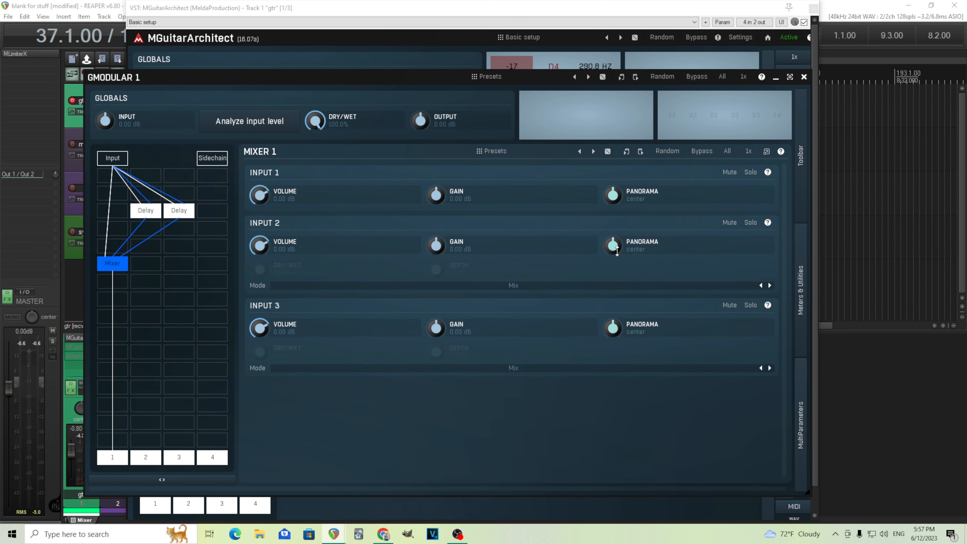
- Pan the Mixer's input 2 100% left and input 3 100% right, and lower the feedback of the third-column Delay
{"action": "left_click_drag", "start_coordinate": [615, 249], "coordinate": [621, 279]}
{"action": "left_click_drag", "start_coordinate": [617, 326], "coordinate": [622, 297]}
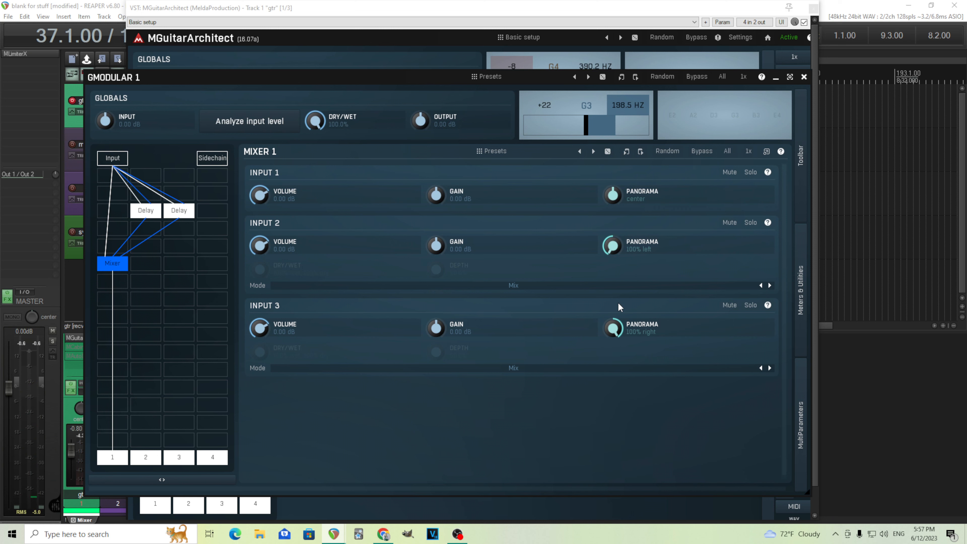
{"action": "left_click", "coordinate": [184, 214]}
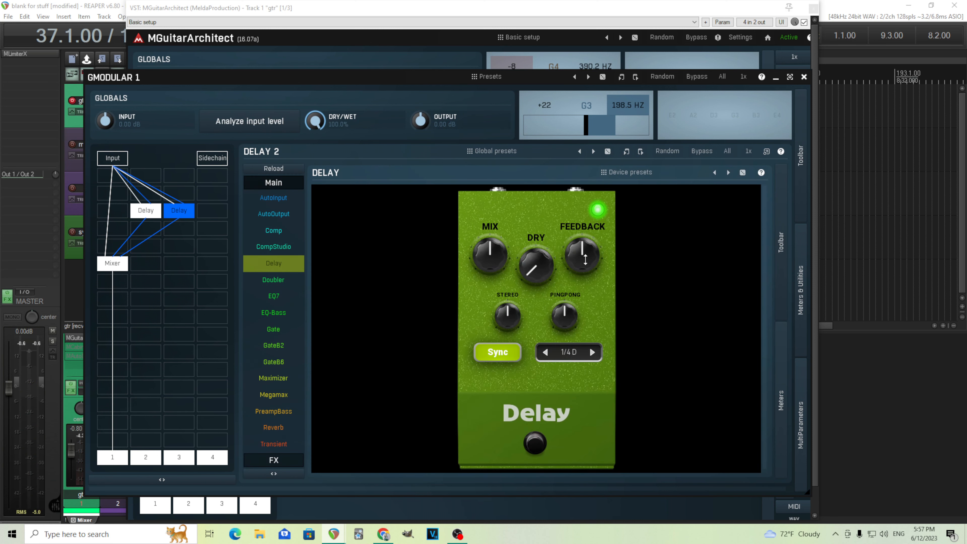
{"action": "left_click_drag", "start_coordinate": [585, 259], "coordinate": [586, 280]}
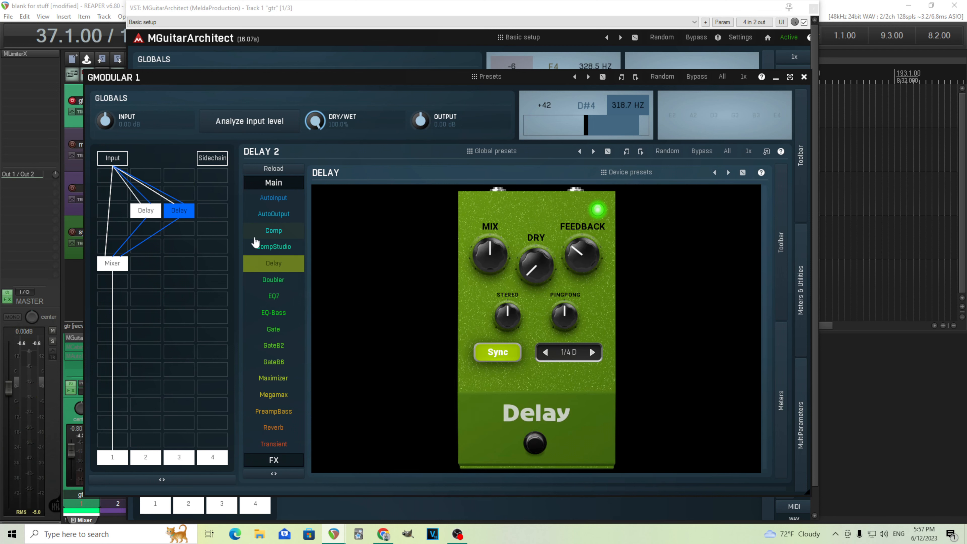
{"action": "left_click", "coordinate": [122, 269]}
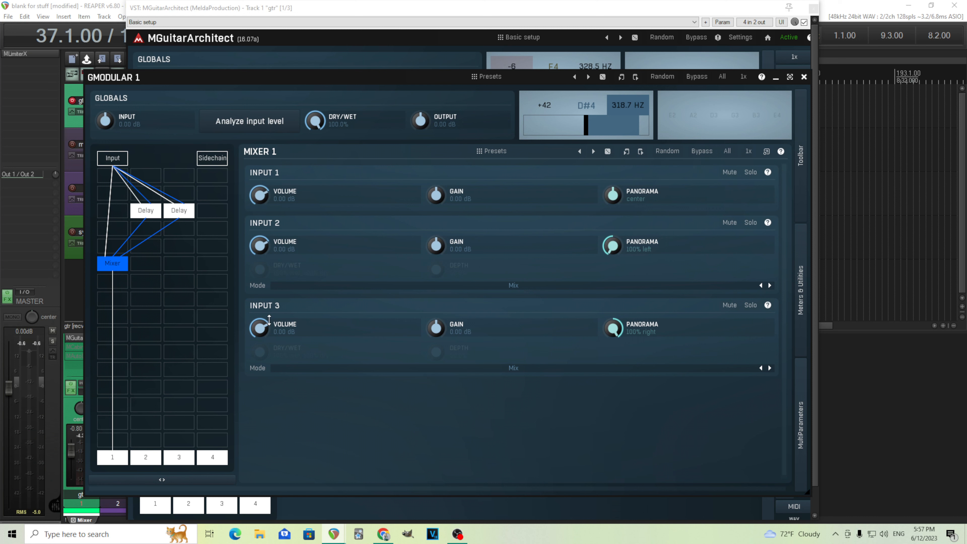
- Load the 2:3 Delay preset from the FX Chains Delay folder into the popup GModular
{"action": "left_click", "coordinate": [497, 81]}
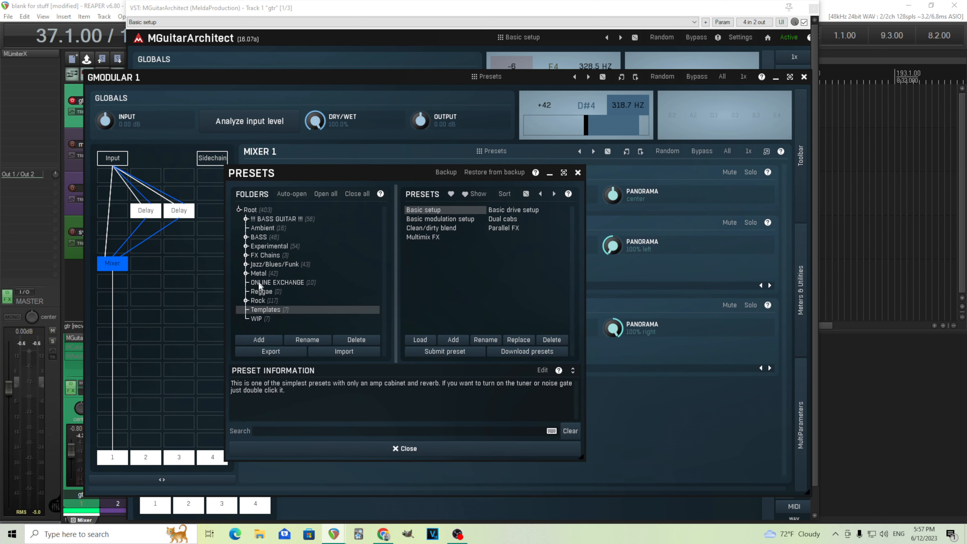
{"action": "left_click", "coordinate": [262, 255]}
{"action": "left_click", "coordinate": [267, 273]}
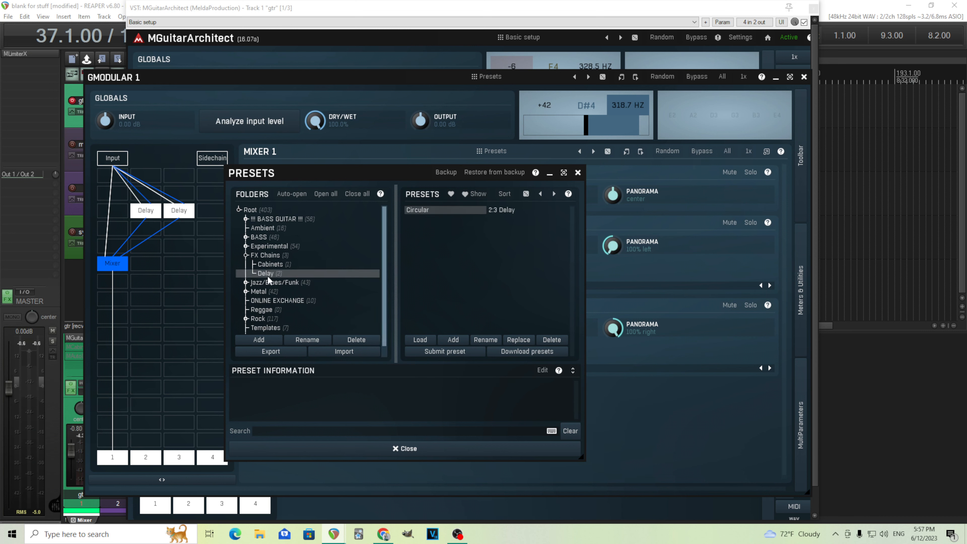
{"action": "left_click", "coordinate": [509, 211]}
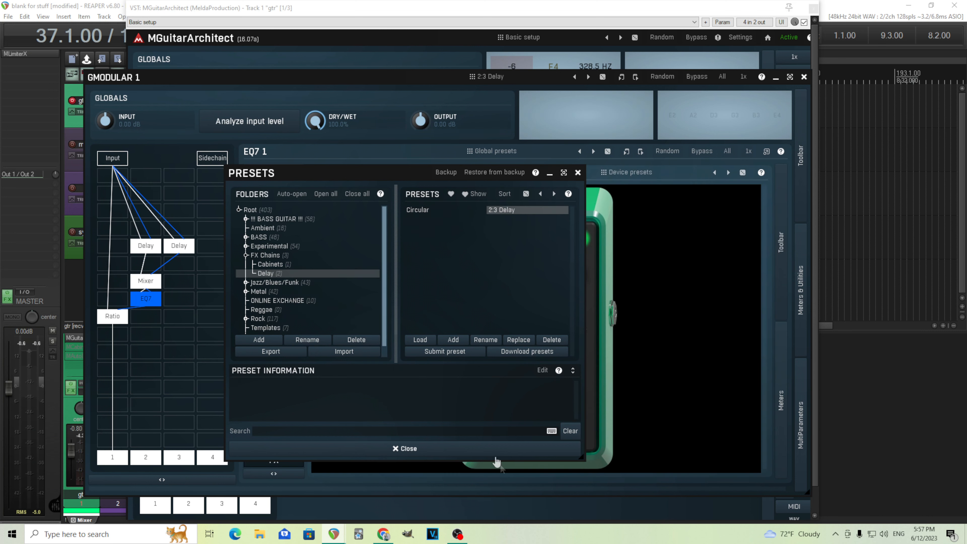
{"action": "left_click", "coordinate": [494, 451]}
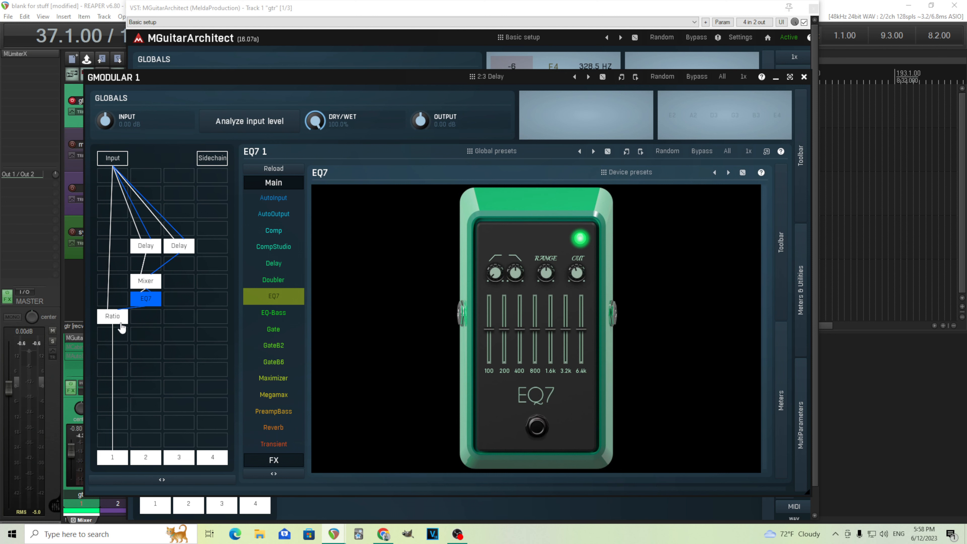
- Examine the preset's Mixer panning, the settings of both Delays, and the EQ7
{"action": "left_click", "coordinate": [149, 283]}
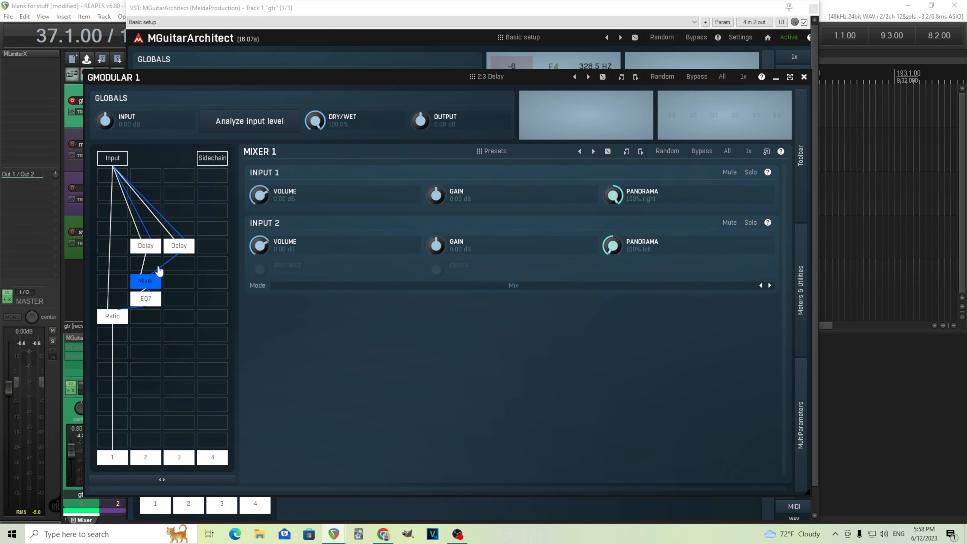
{"action": "left_click", "coordinate": [151, 247]}
{"action": "left_click", "coordinate": [179, 247]}
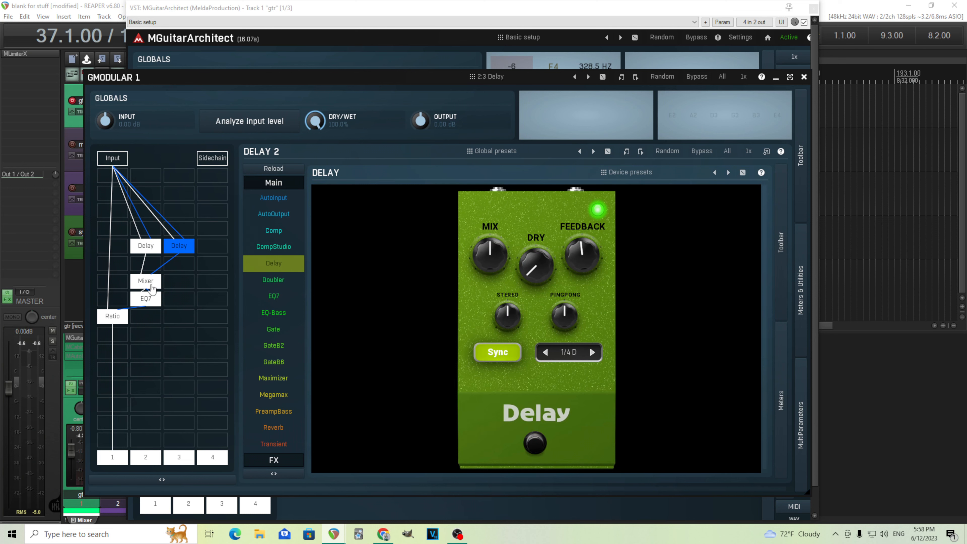
{"action": "left_click", "coordinate": [151, 246]}
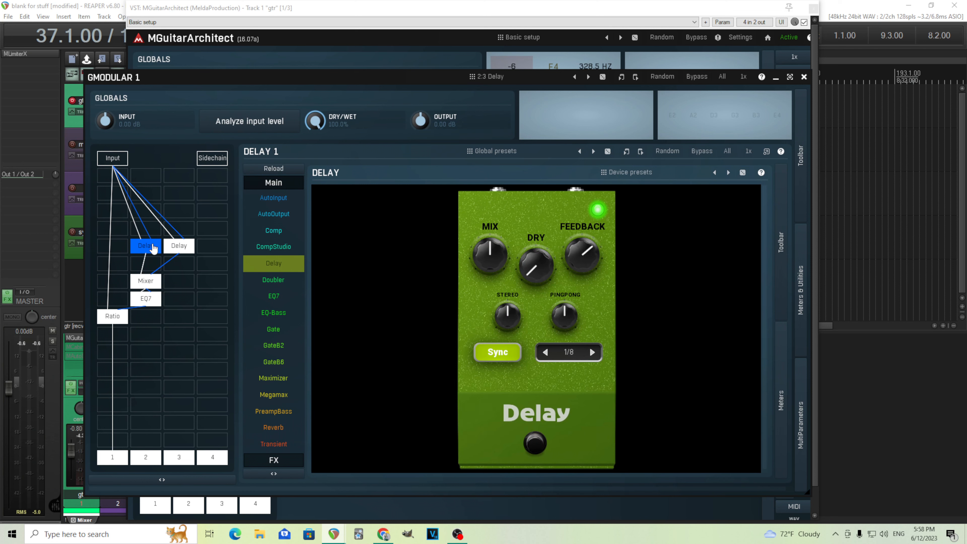
{"action": "left_click", "coordinate": [154, 285]}
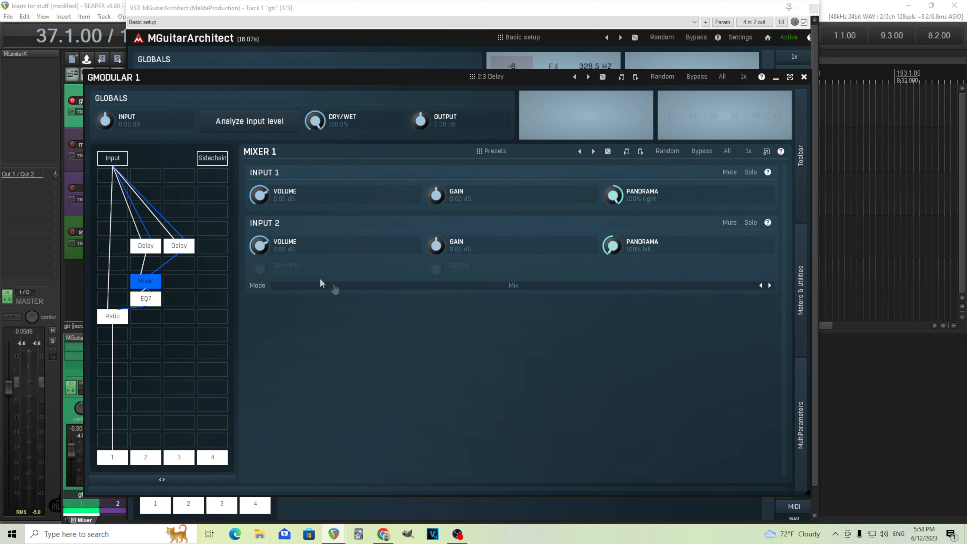
{"action": "left_click", "coordinate": [154, 304]}
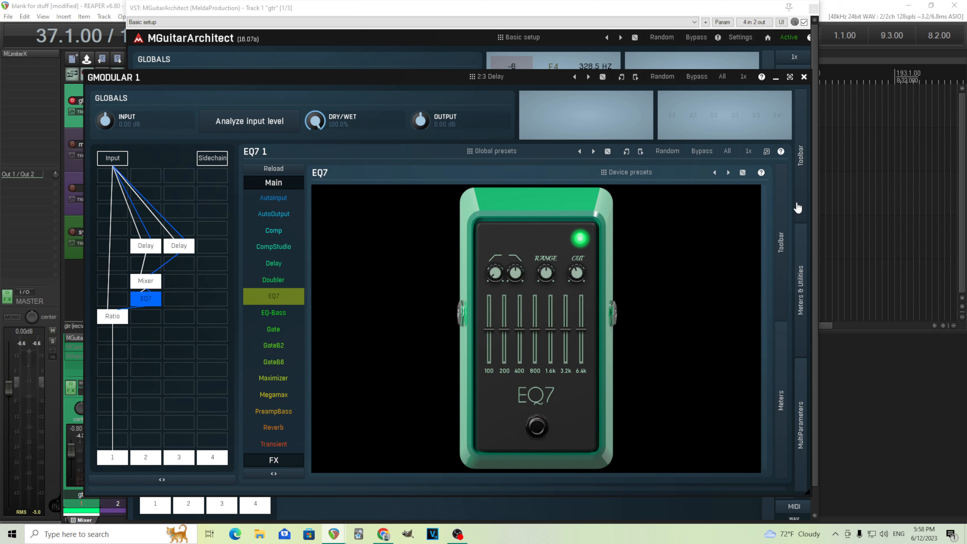
- Show the GModular's multiparameters, try Dry/Wet at 100% and Delay times at Small and Long, and restore them to 50% and Normal
{"action": "left_click", "coordinate": [807, 437]}
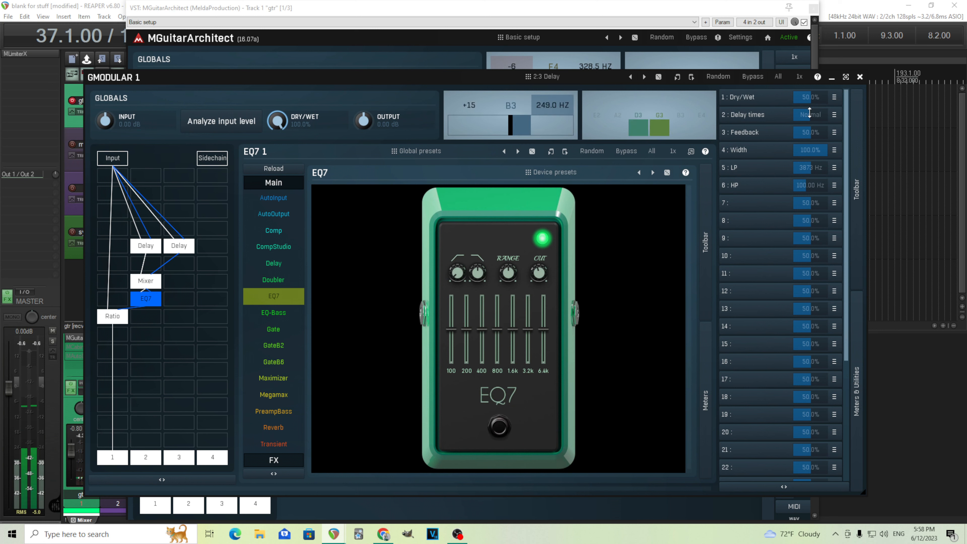
{"action": "left_click_drag", "start_coordinate": [818, 98], "coordinate": [813, 81]}
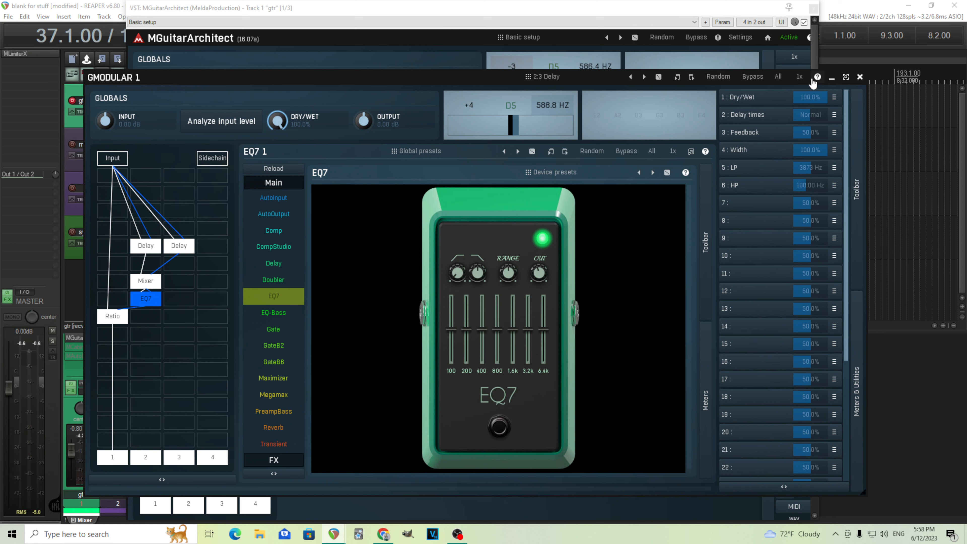
{"action": "left_click_drag", "start_coordinate": [810, 100], "coordinate": [809, 118]}
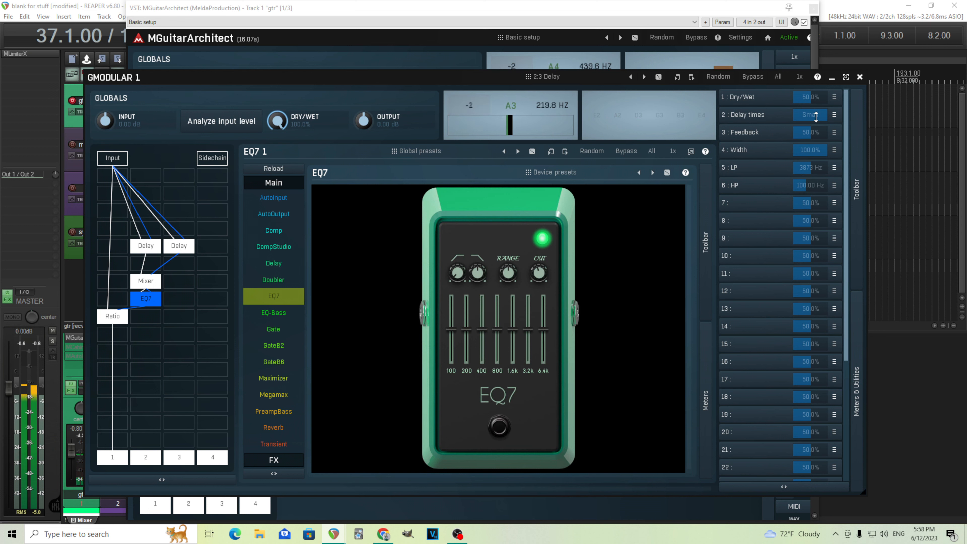
{"action": "left_click_drag", "start_coordinate": [824, 117], "coordinate": [824, 153]}
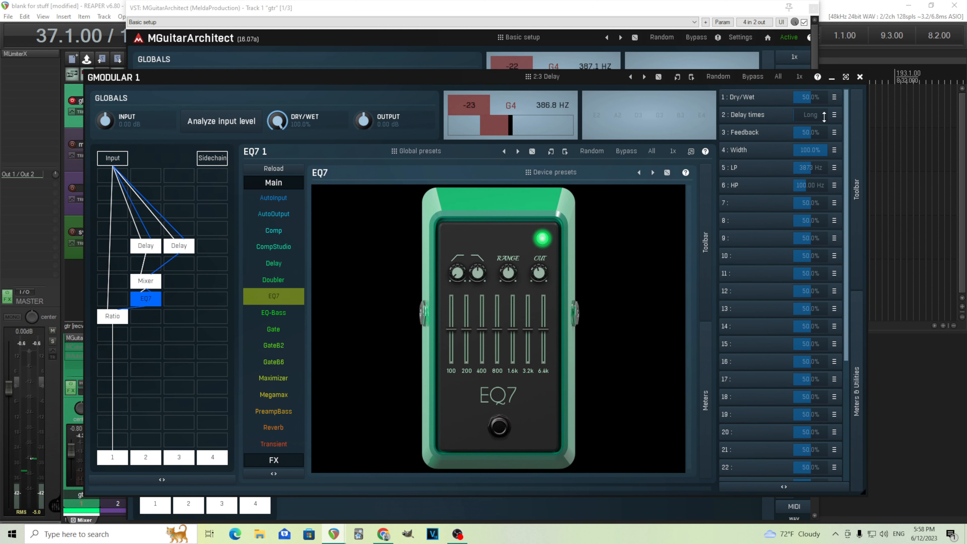
{"action": "left_click_drag", "start_coordinate": [824, 117], "coordinate": [826, 127]}
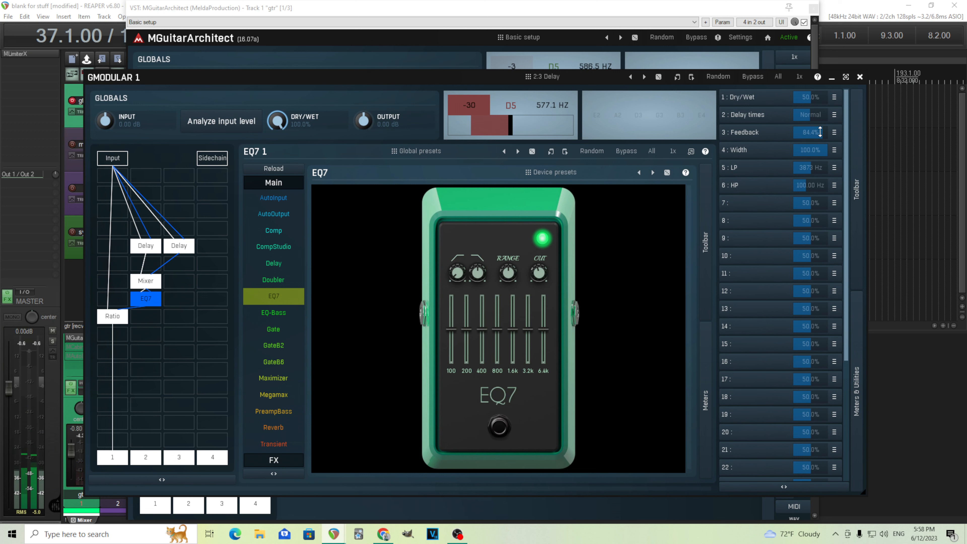
- Try the Feedback multiparameter at high and low values and Width at 13.6%, and reset them to 50% and 100%
{"action": "double_click", "coordinate": [819, 132]}
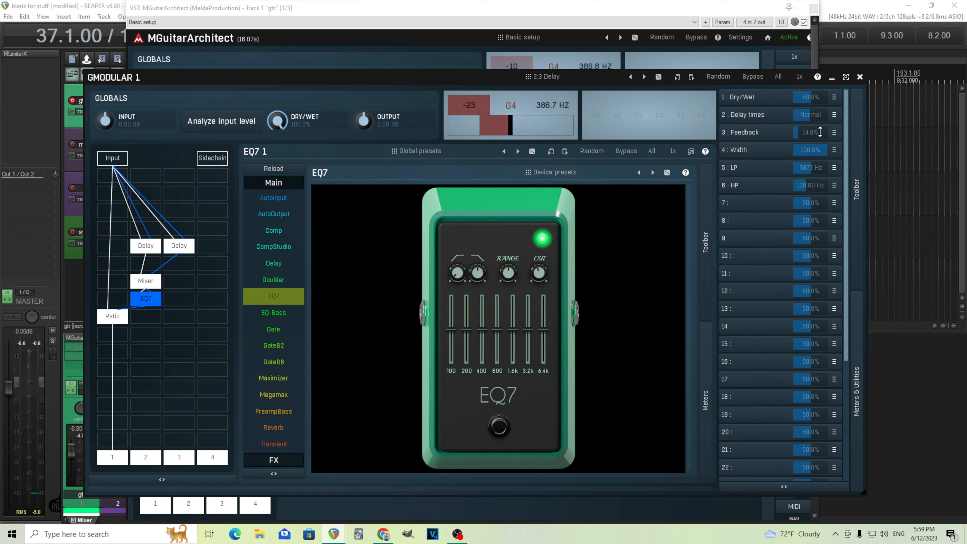
{"action": "double_click", "coordinate": [820, 132]}
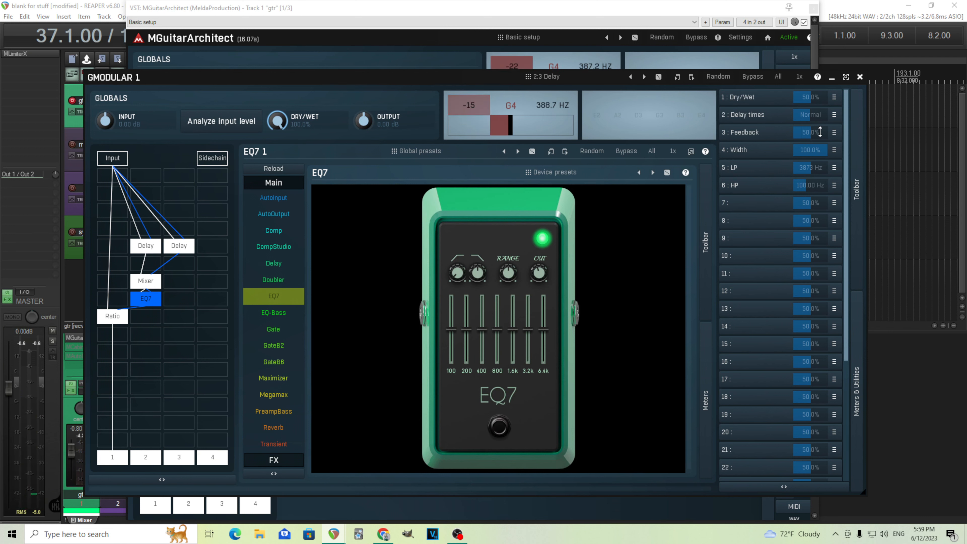
{"action": "left_click_drag", "start_coordinate": [818, 148], "coordinate": [800, 151]}
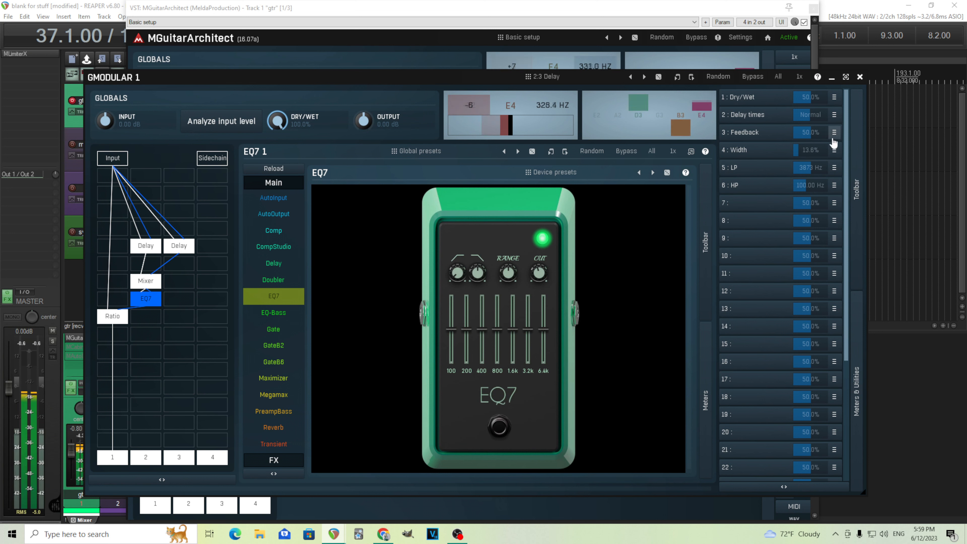
{"action": "double_click", "coordinate": [819, 150]}
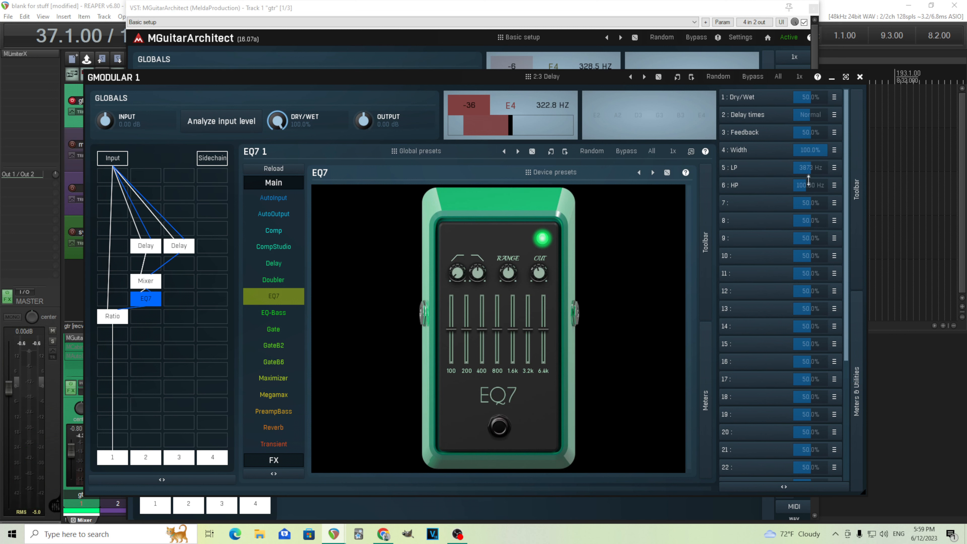
{"action": "mouse_move", "coordinate": [818, 172]}
{"action": "left_mouse_down"}
{"action": "mouse_move", "coordinate": [817, 162]}
{"action": "mouse_move", "coordinate": [817, 173]}
{"action": "left_mouse_up"}
- Review both Delays and how the Delay times multiparameter's Long, Normal and Small banks control their lengths
{"action": "left_click", "coordinate": [154, 249]}
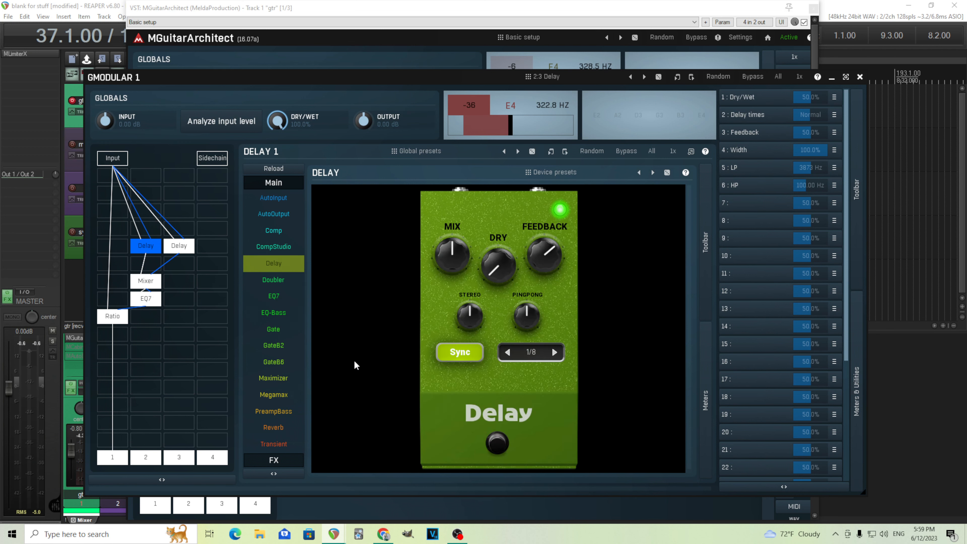
{"action": "left_click", "coordinate": [175, 253]}
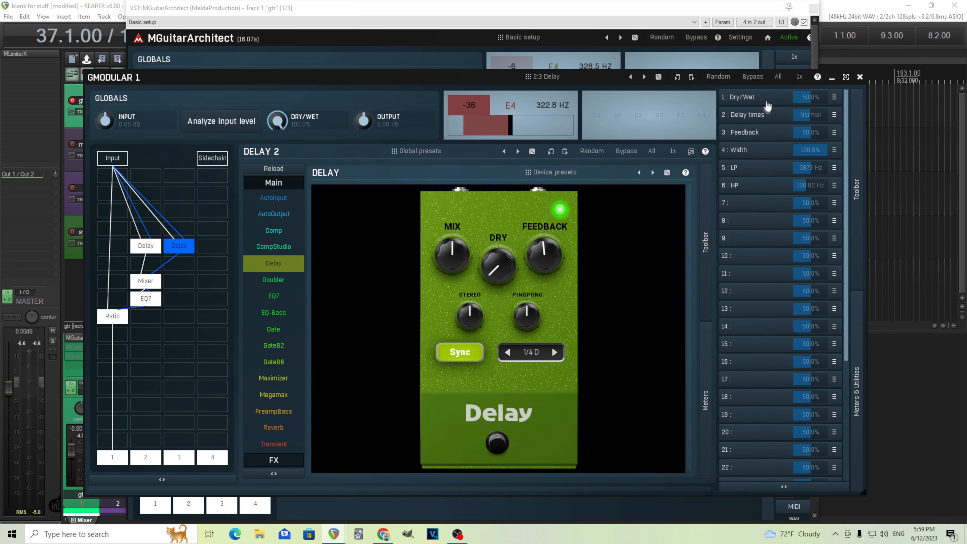
{"action": "left_click", "coordinate": [771, 119]}
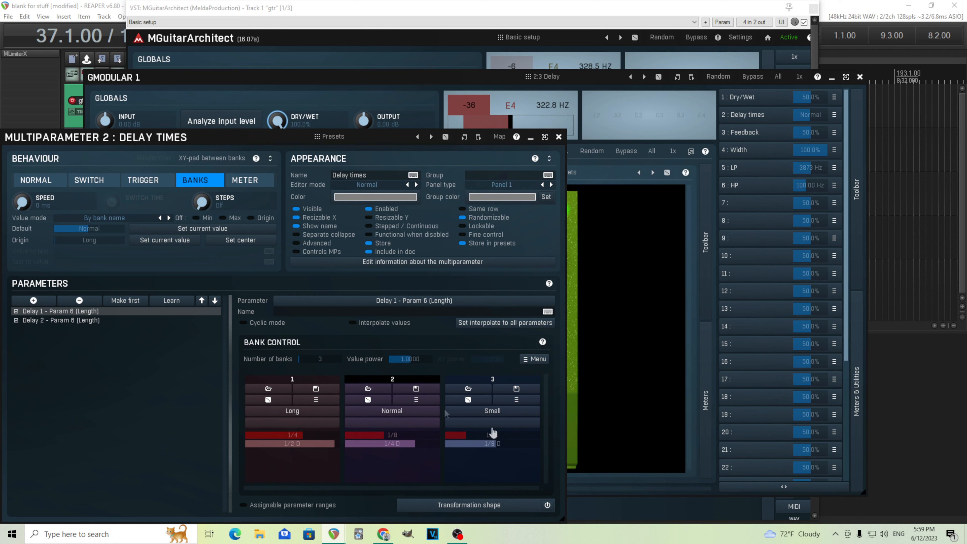
{"action": "left_click", "coordinate": [90, 321]}
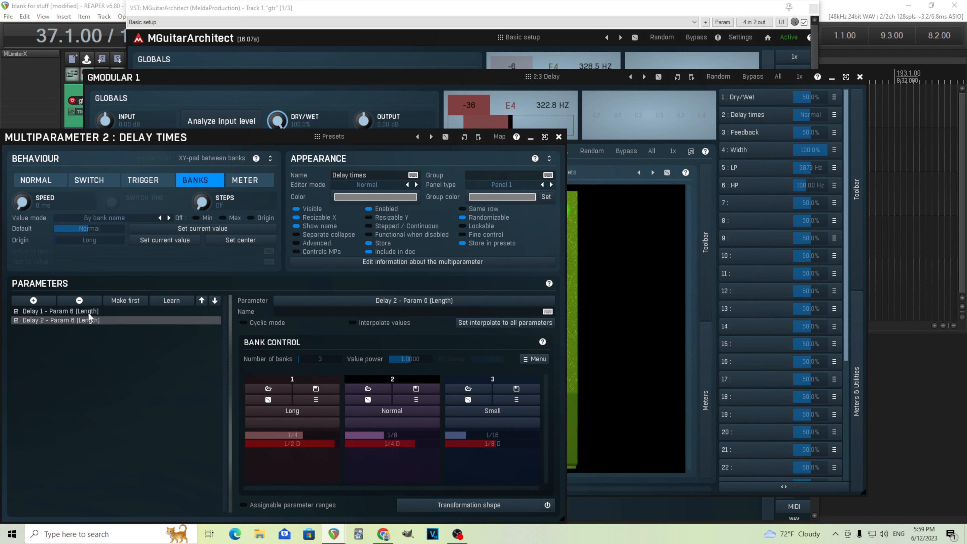
{"action": "left_click", "coordinate": [558, 137]}
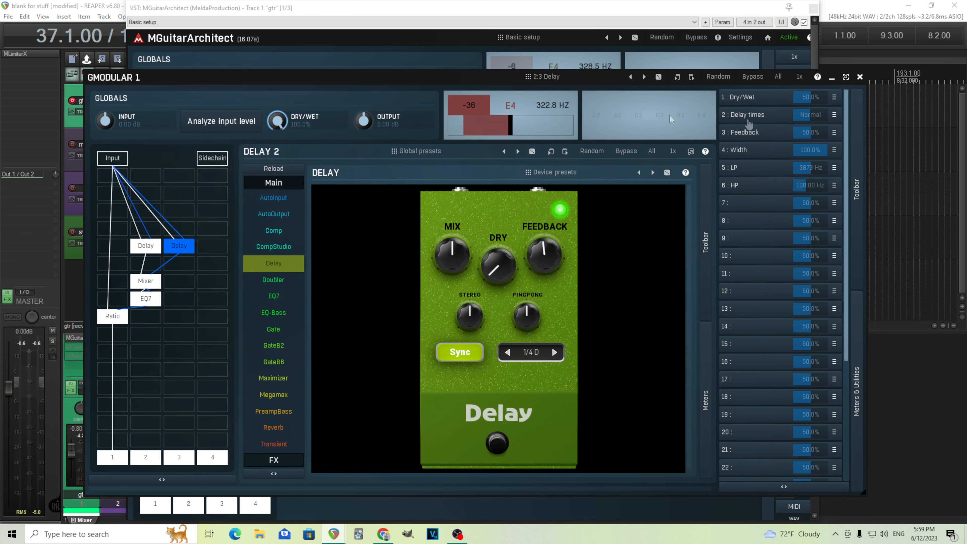
- Inspect the Feedback multiparameter's mappings to both Delays and the transformation shape of the Delay 1 mapping
{"action": "left_click", "coordinate": [777, 135]}
{"action": "left_click", "coordinate": [109, 323]}
{"action": "left_click", "coordinate": [110, 314]}
{"action": "left_click", "coordinate": [469, 504]}
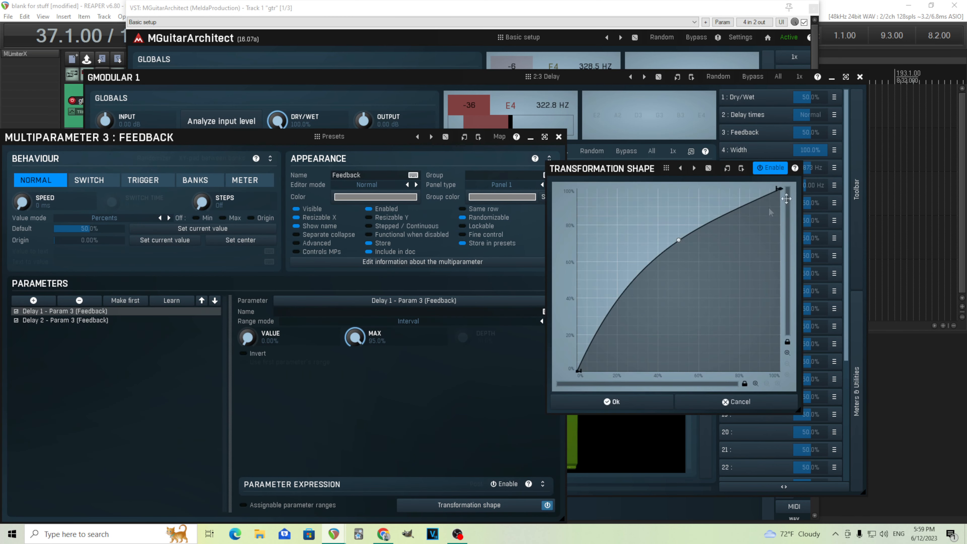
{"action": "left_click", "coordinate": [634, 407]}
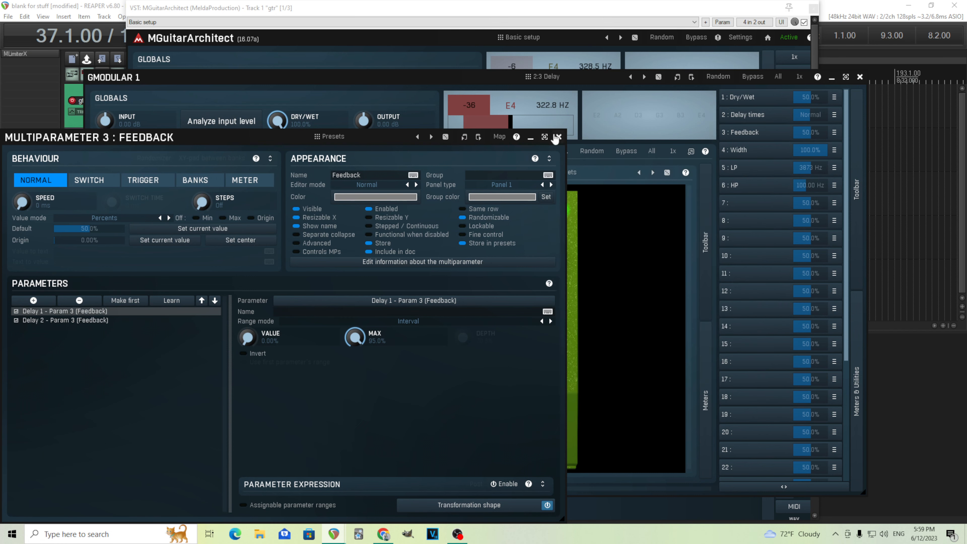
{"action": "left_click", "coordinate": [556, 137]}
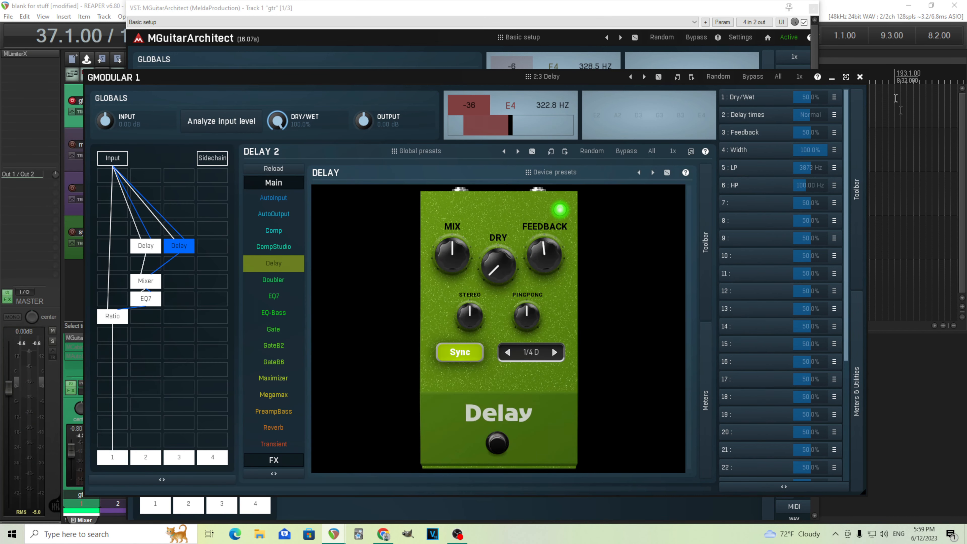
- Close the GModular window and rename the GModular 1 module to Delays, accepting the name change
{"action": "left_click", "coordinate": [860, 77]}
{"action": "right_click", "coordinate": [168, 325]}
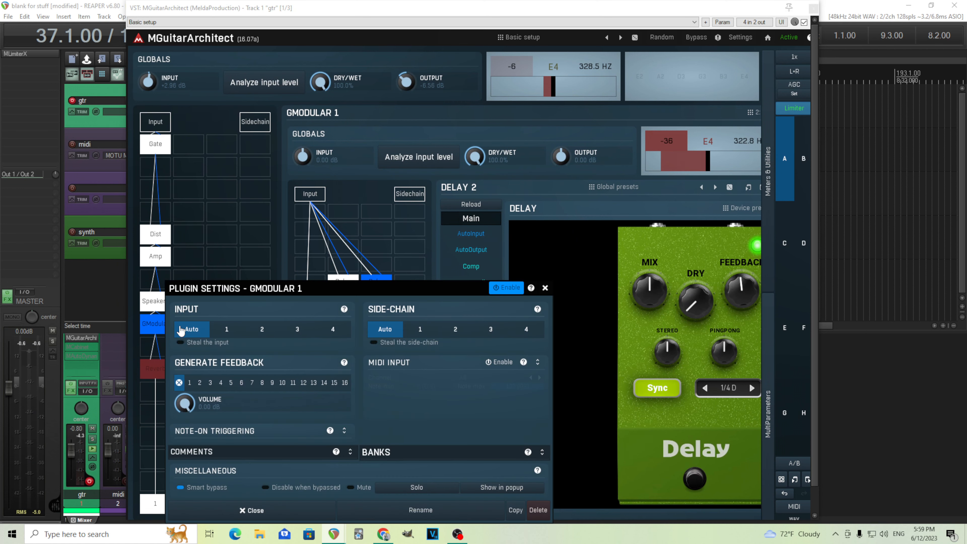
{"action": "left_click", "coordinate": [442, 512]}
{"action": "type", "text": "Delays"}
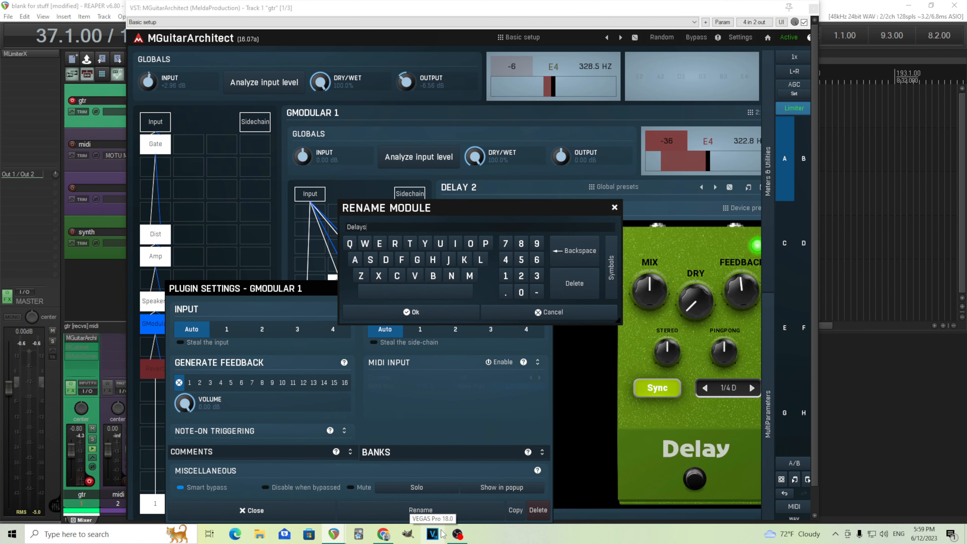
{"action": "left_click", "coordinate": [442, 316]}
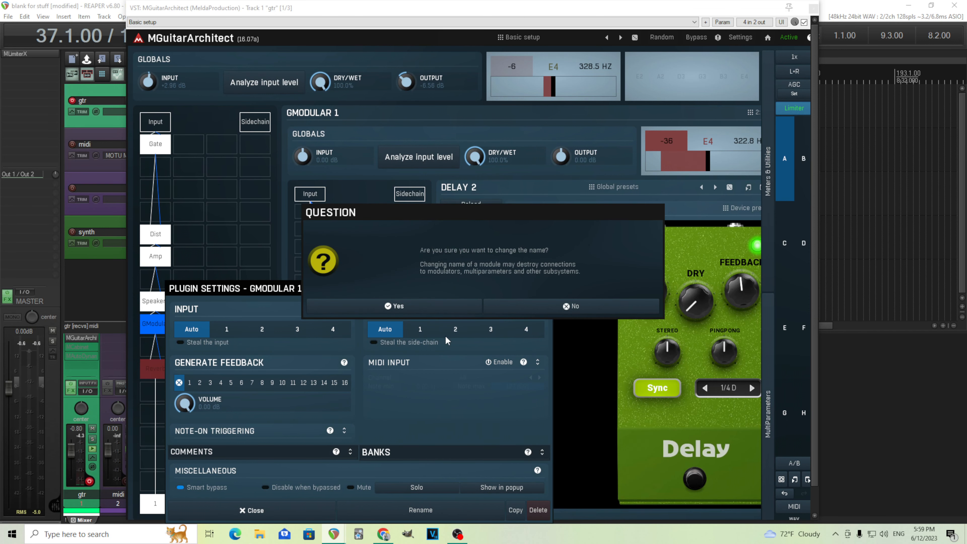
{"action": "left_click", "coordinate": [439, 300]}
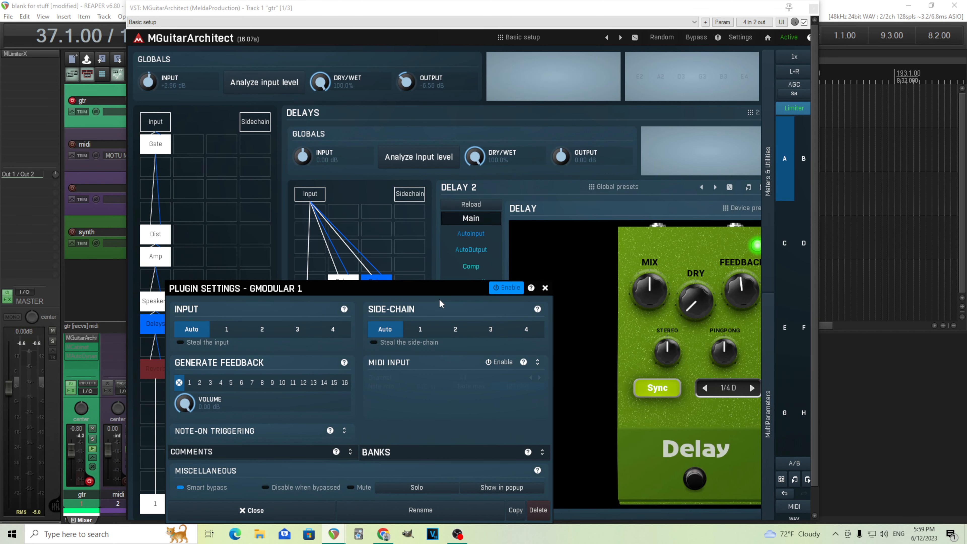
{"action": "left_click", "coordinate": [545, 288]}
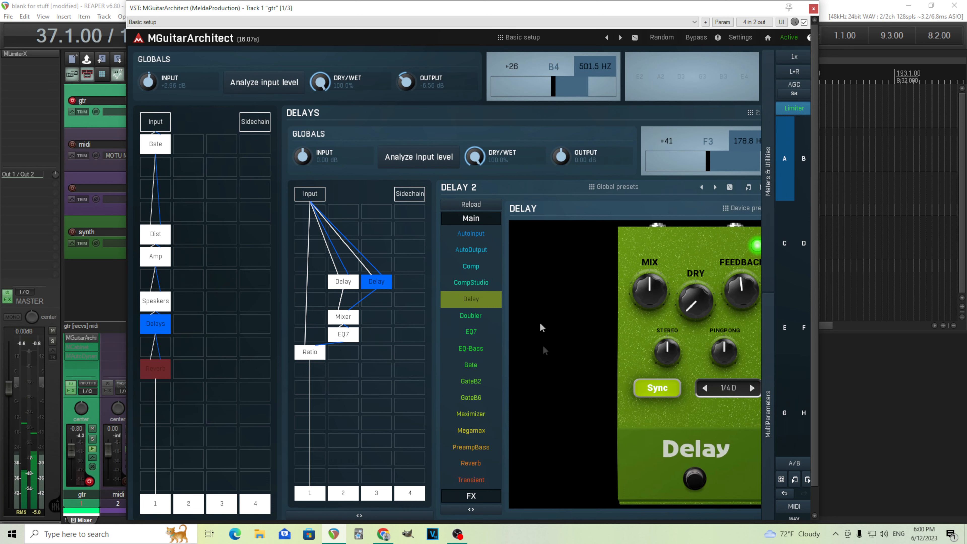
- Set the Delays module's Dry/Wet multiparameter to 29.2% in its separate window and close that window
{"action": "right_click", "coordinate": [150, 336]}
{"action": "left_click", "coordinate": [472, 495]}
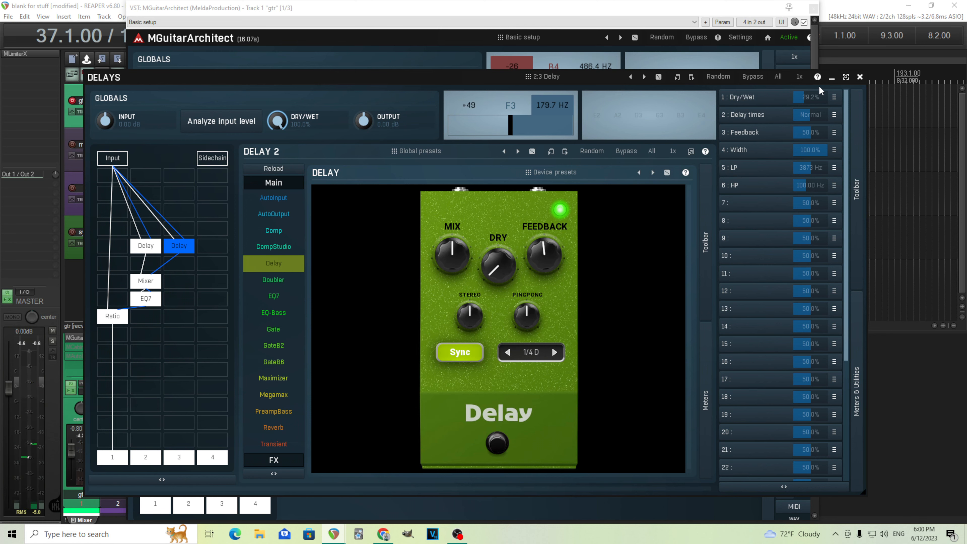
{"action": "left_click", "coordinate": [859, 76]}
- Enable the bypassed Reverb module after the Delays and set its reverb type to Hall
{"action": "left_click", "coordinate": [156, 368]}
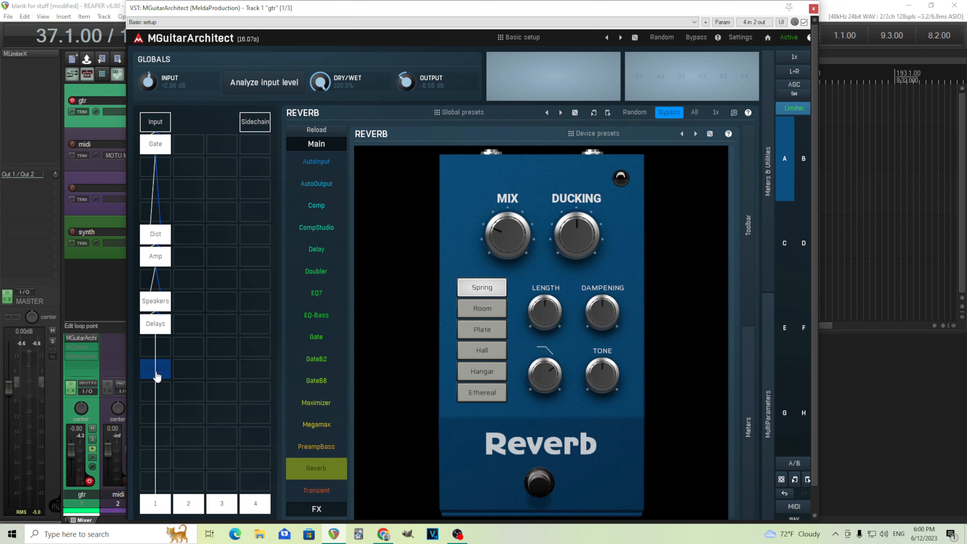
{"action": "double_click", "coordinate": [157, 373]}
{"action": "left_click", "coordinate": [537, 482]}
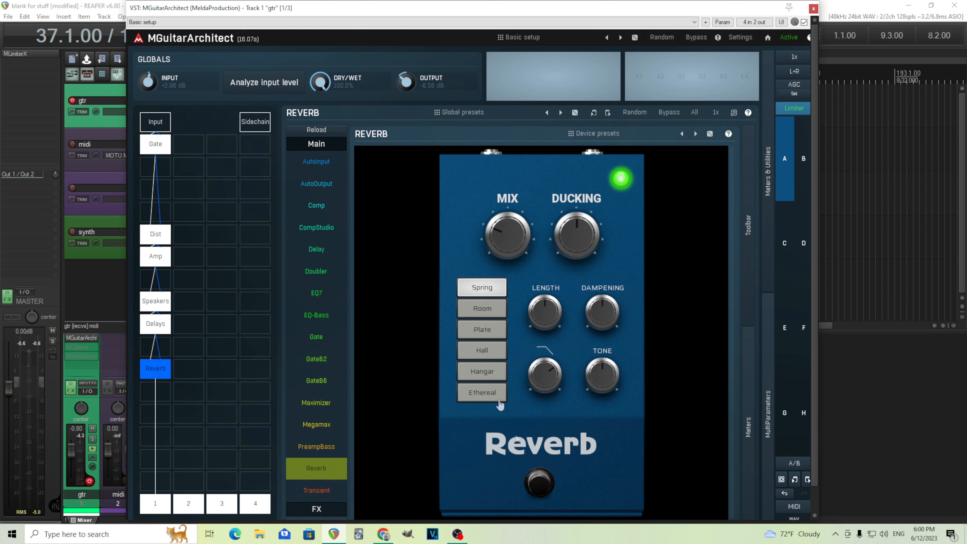
{"action": "left_click", "coordinate": [482, 354]}
- Turn the Reverb's Ducking down to minimum, raise its Dampening and lower its Mix slightly
{"action": "left_click_drag", "start_coordinate": [584, 244], "coordinate": [583, 243]}
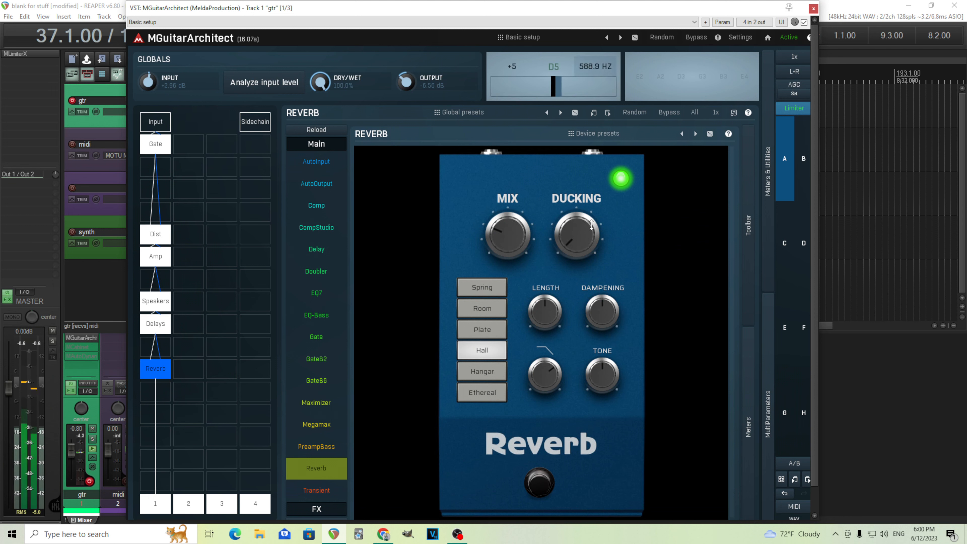
{"action": "left_click_drag", "start_coordinate": [592, 320], "coordinate": [592, 306]}
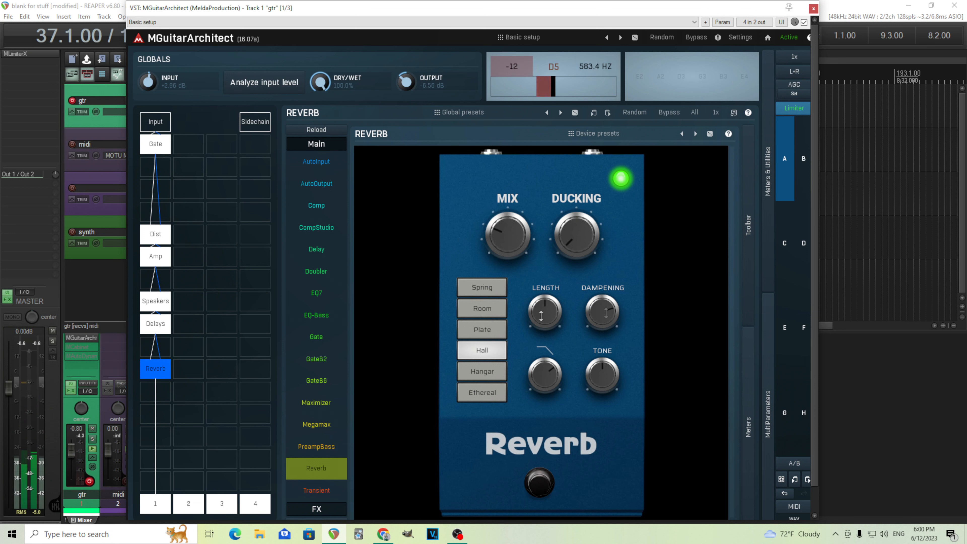
{"action": "left_click_drag", "start_coordinate": [507, 234], "coordinate": [506, 241]}
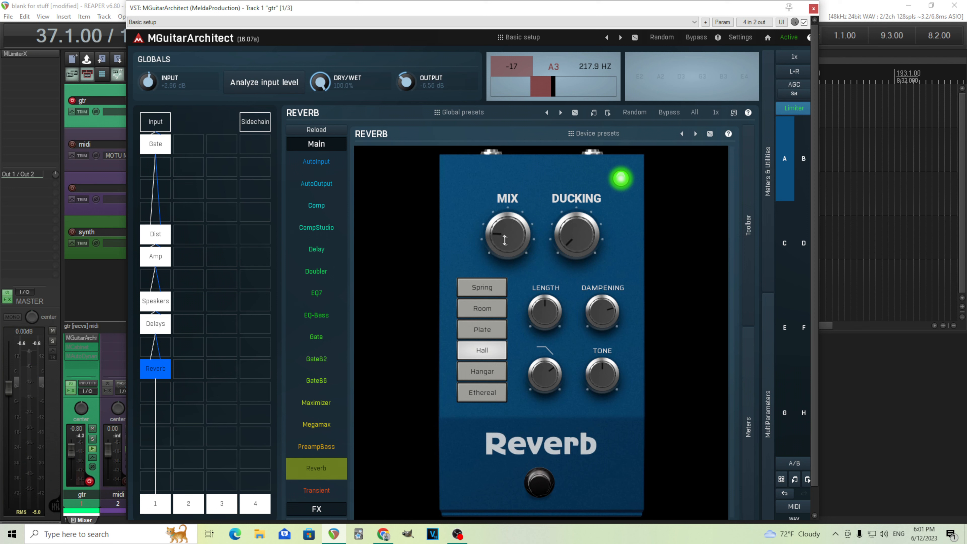
{"action": "left_click", "coordinate": [514, 244]}
- Review the mixer and both Aluminium cabinets inside the Speakers module
{"action": "left_click", "coordinate": [156, 304]}
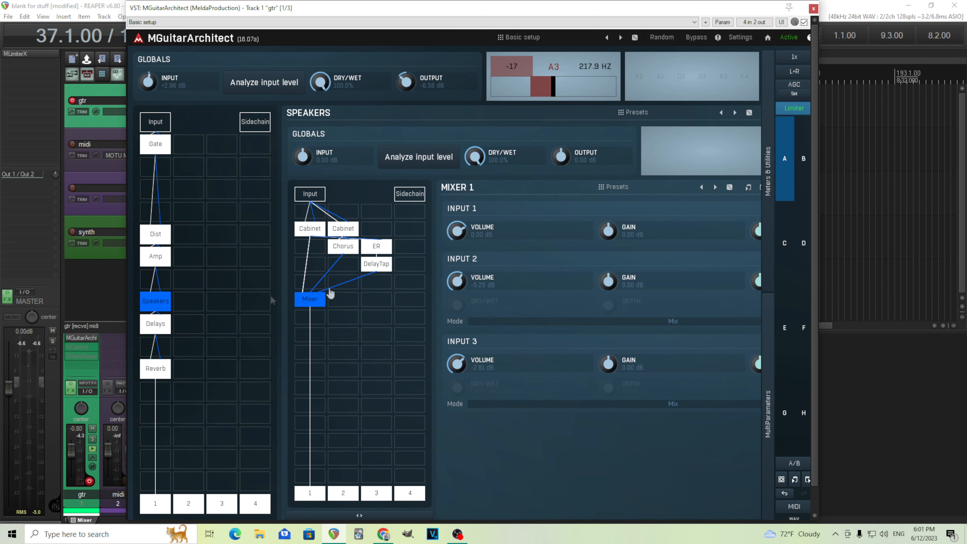
{"action": "left_click", "coordinate": [345, 228]}
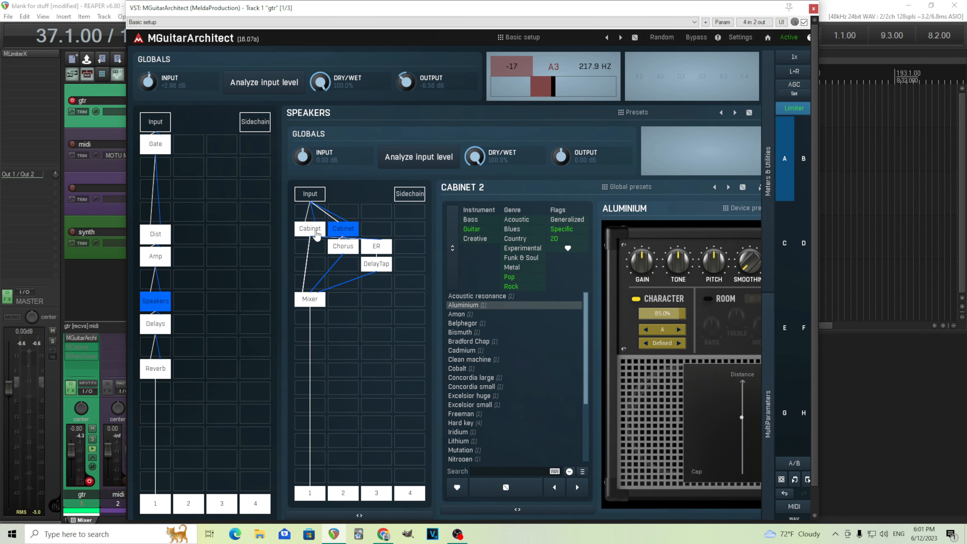
{"action": "left_click", "coordinate": [317, 233]}
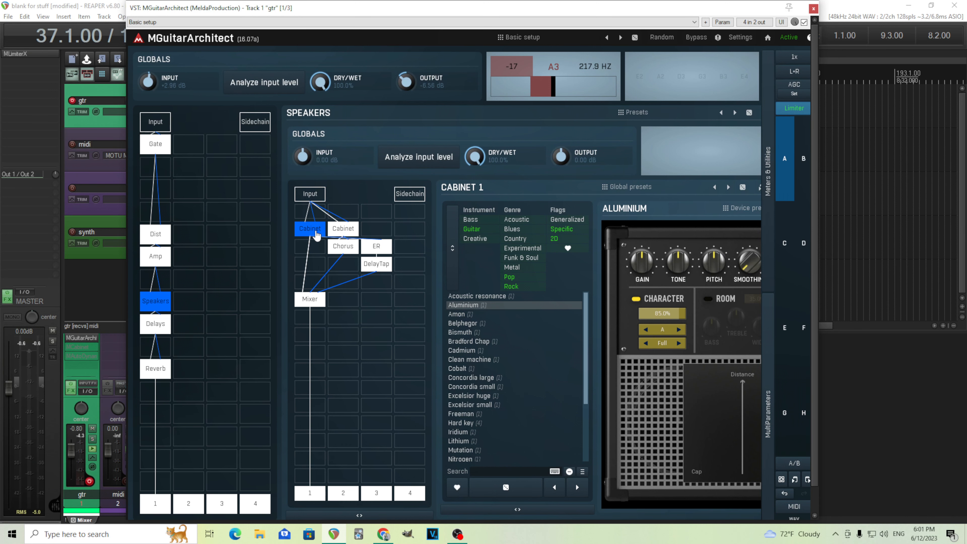
- Lower the Middle control on the Venus amp
{"action": "left_click", "coordinate": [166, 260]}
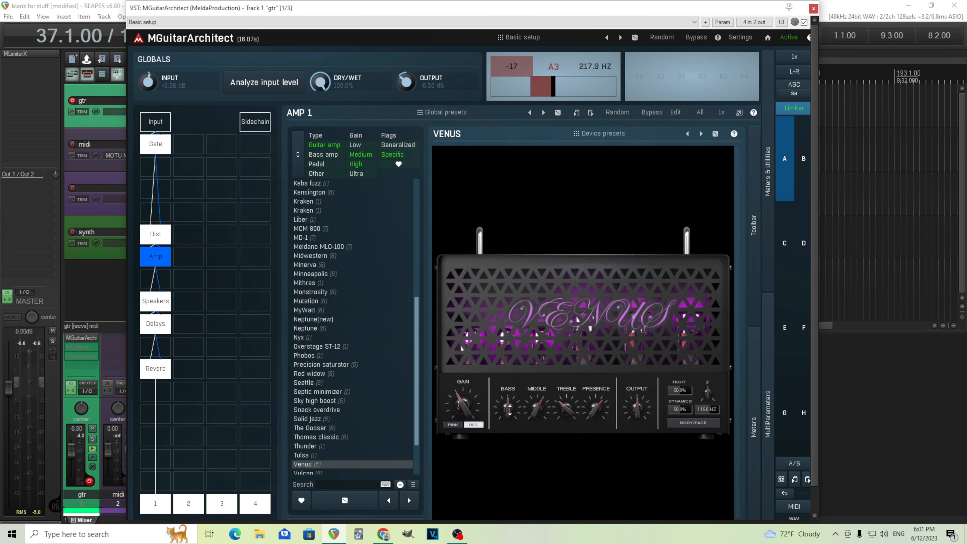
{"action": "left_click_drag", "start_coordinate": [536, 408], "coordinate": [536, 417]}
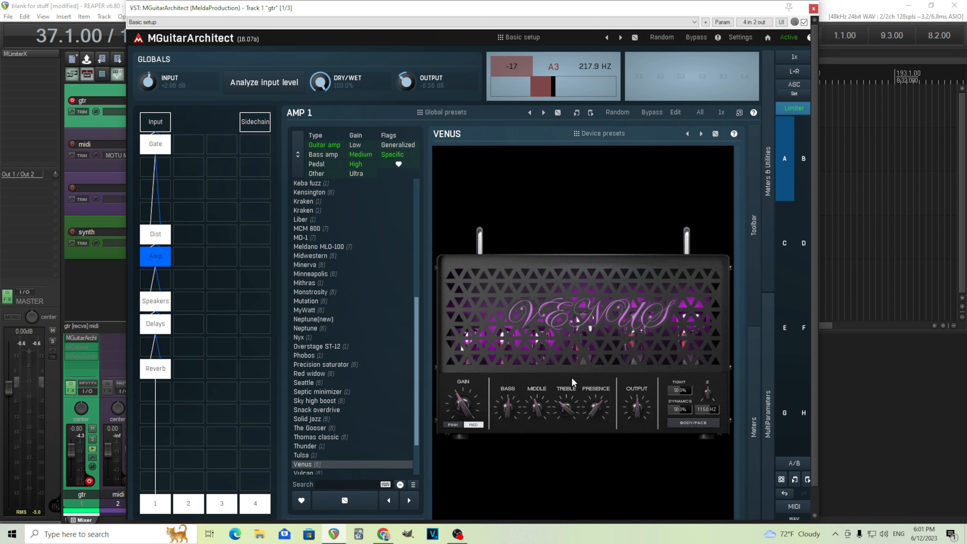